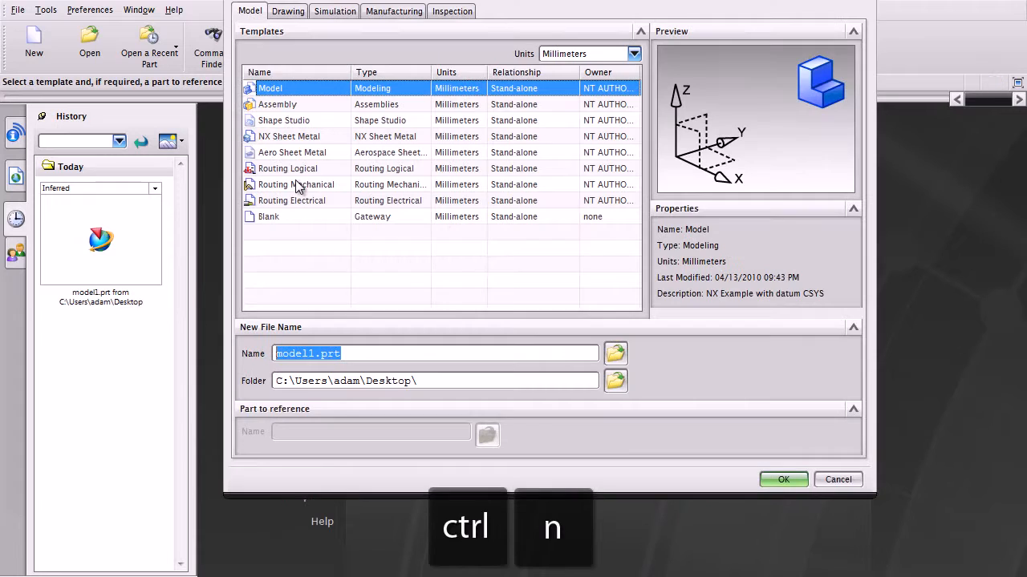
Name the new part file MyFirstSurface.prt
drag(370, 0, 372, 7)
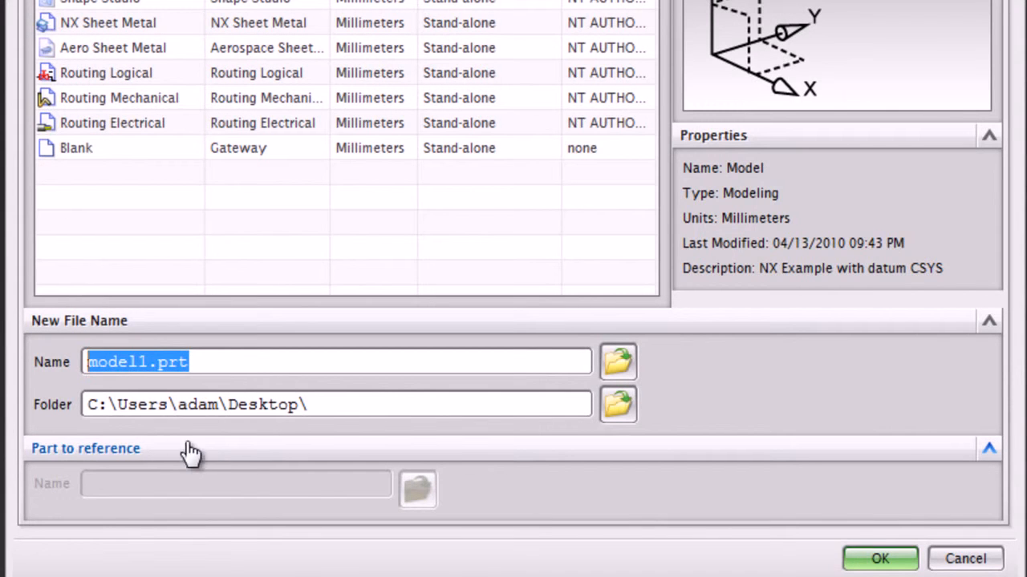
click(131, 363)
double_click(146, 362)
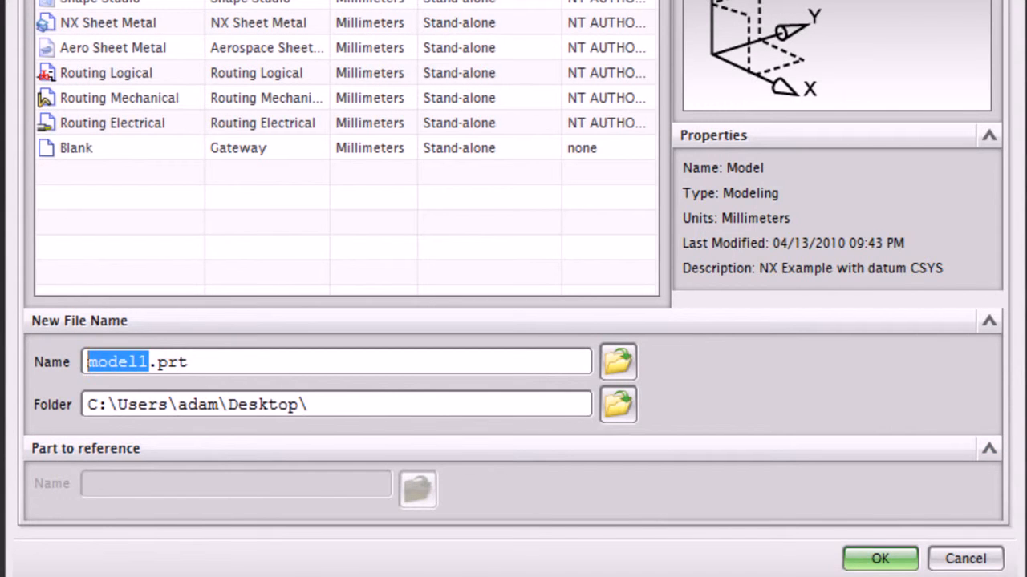
text(MyFirst)
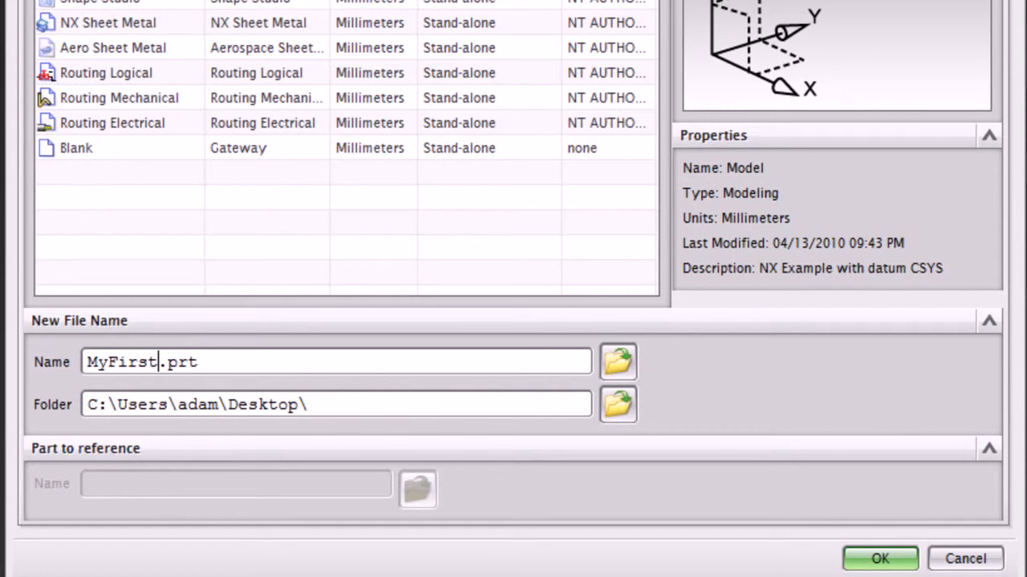
text(Surface)
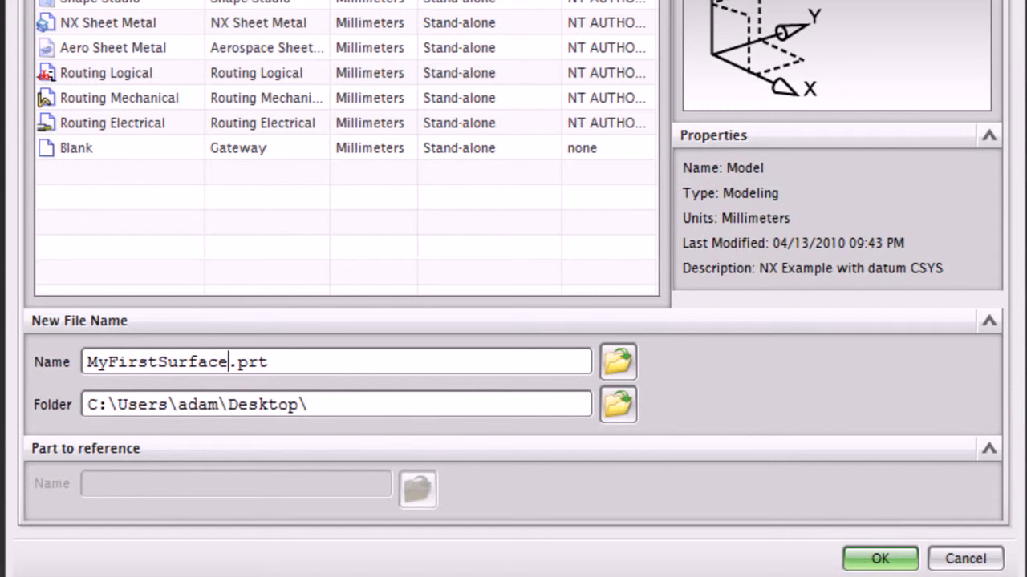
triple_click(97, 363)
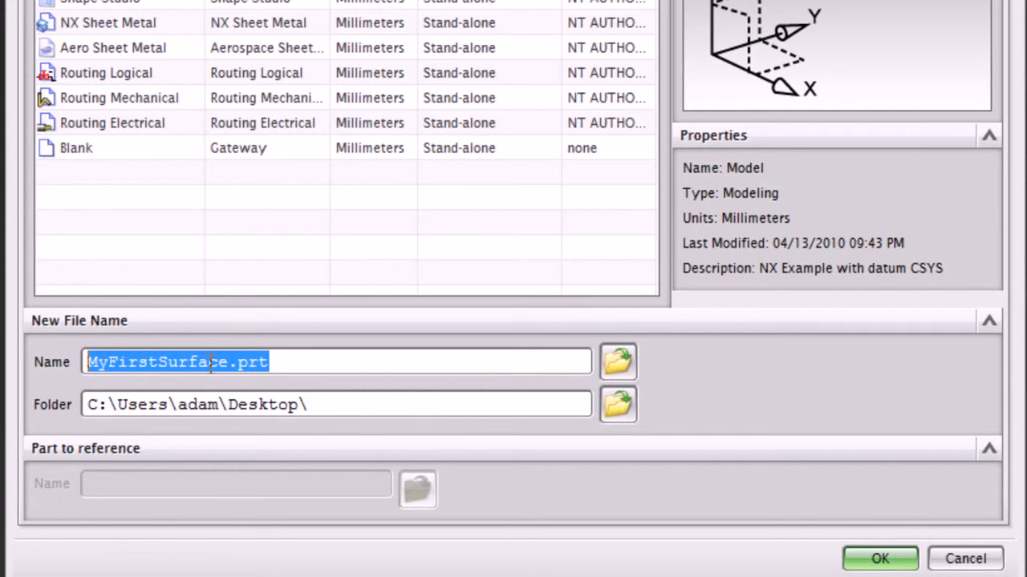
Choose the Desktop as the storage folder and create the part from the Model template in millimetres
drag(105, 404, 320, 405)
click(326, 404)
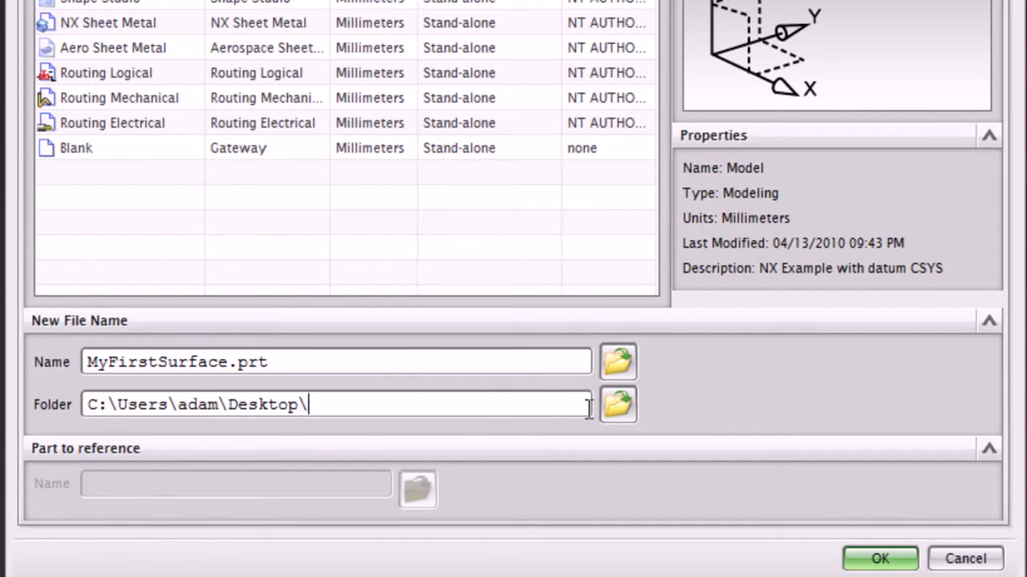
click(622, 405)
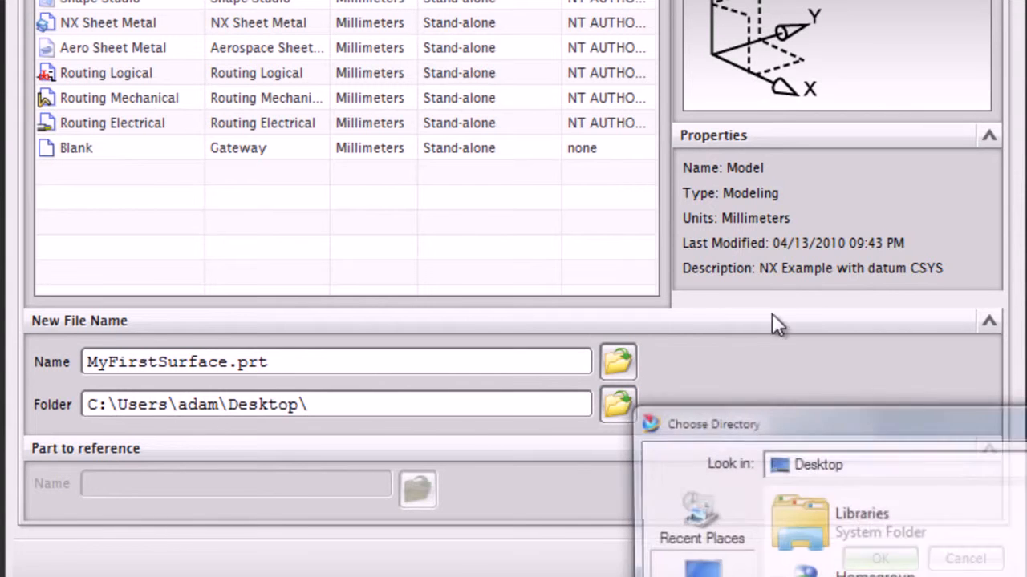
drag(848, 423, 401, 22)
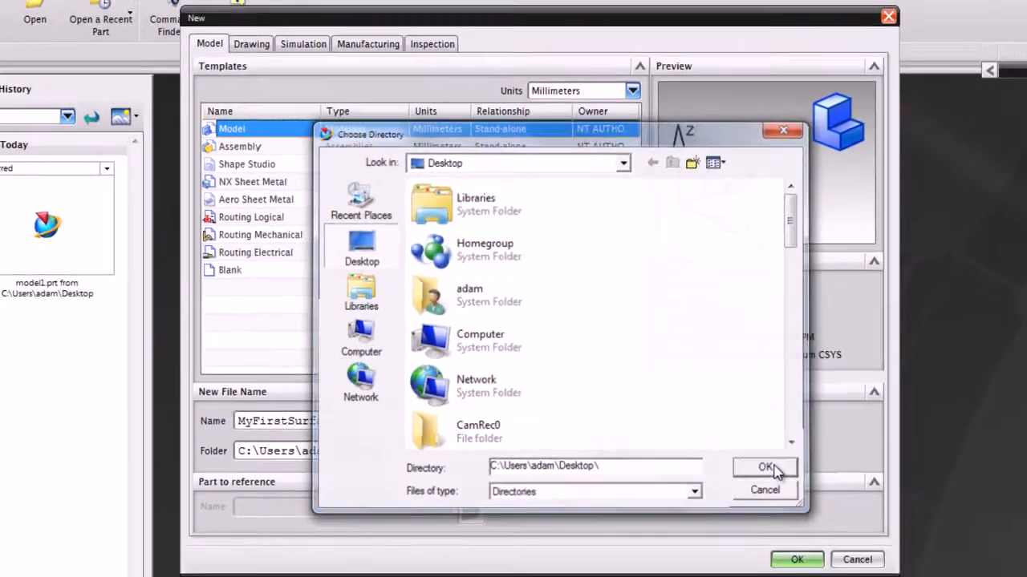
click(827, 503)
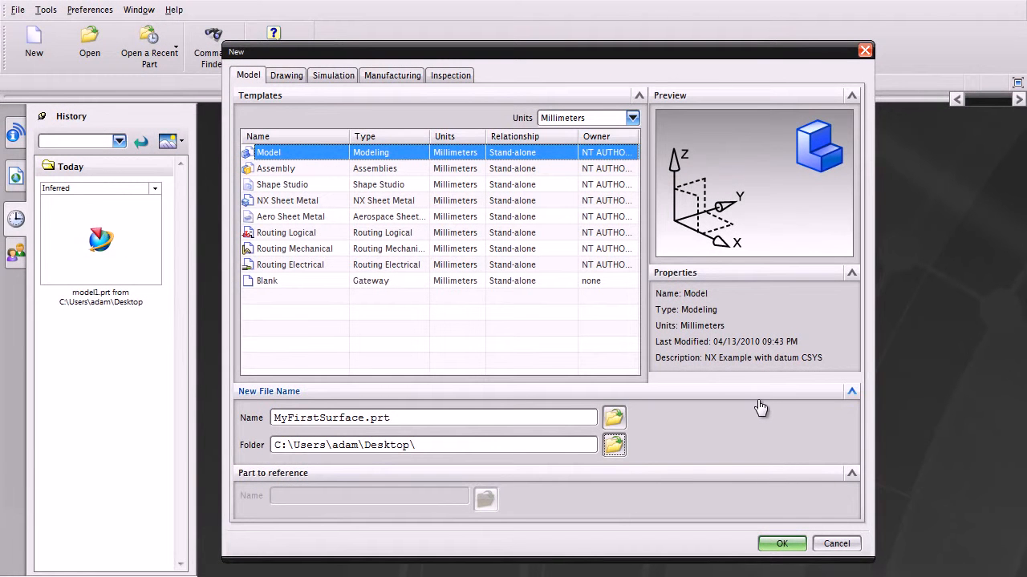
click(780, 544)
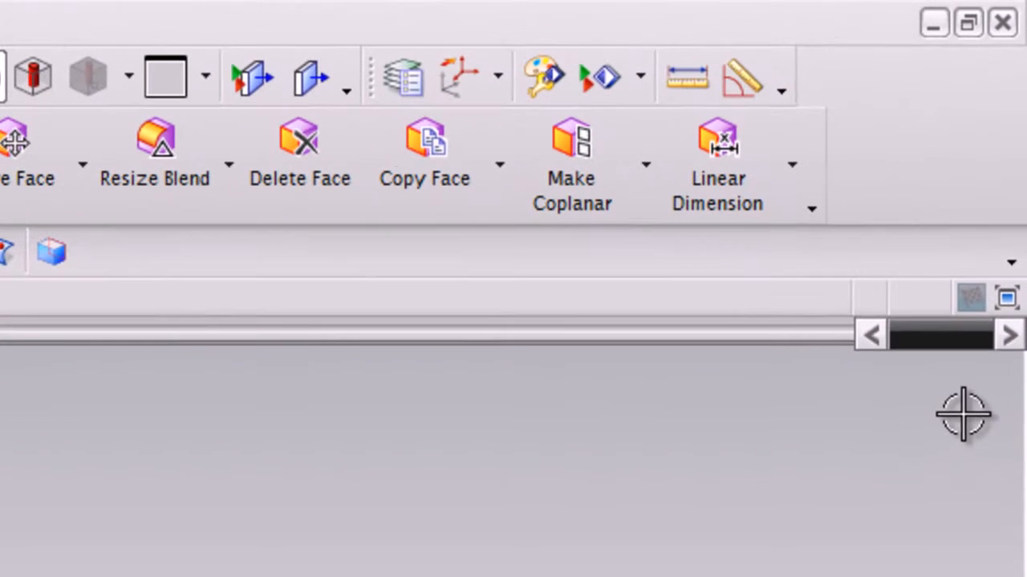
Switch the modeling window to full-screen mode
click(1008, 299)
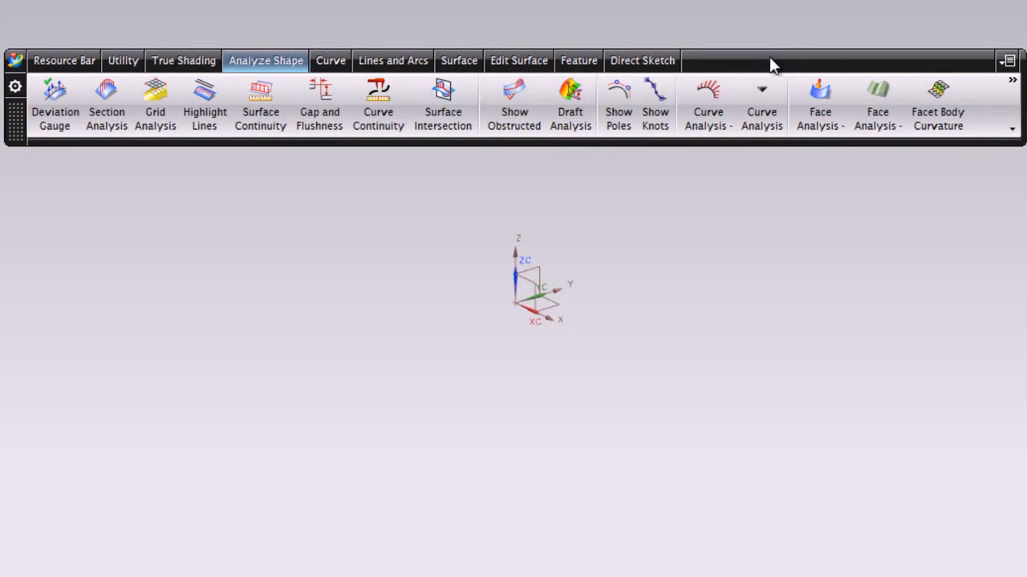
Review the tools offered for editing surfaces, creating surfaces, curves, and lines and arcs
click(517, 62)
click(454, 64)
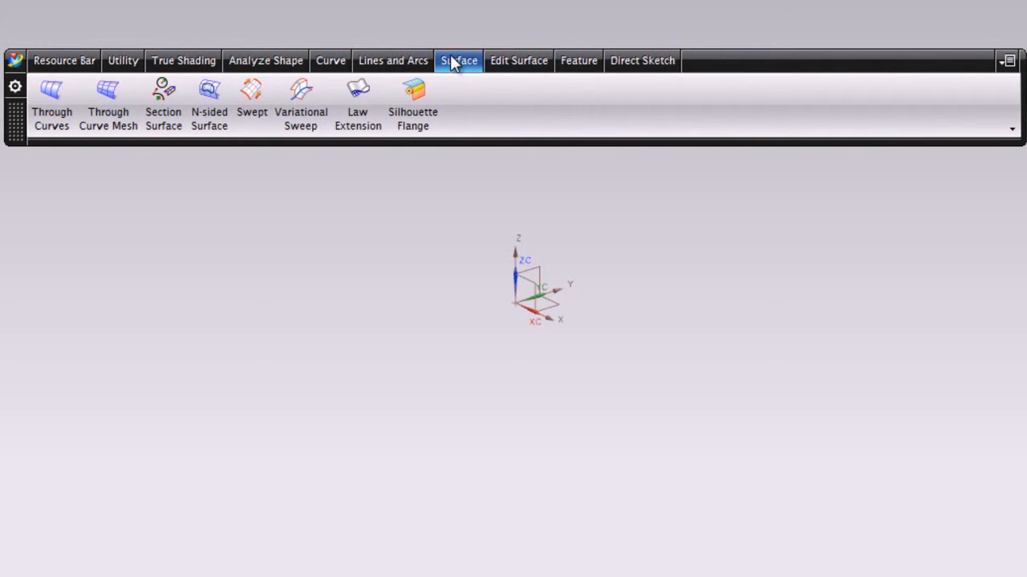
click(320, 62)
click(405, 62)
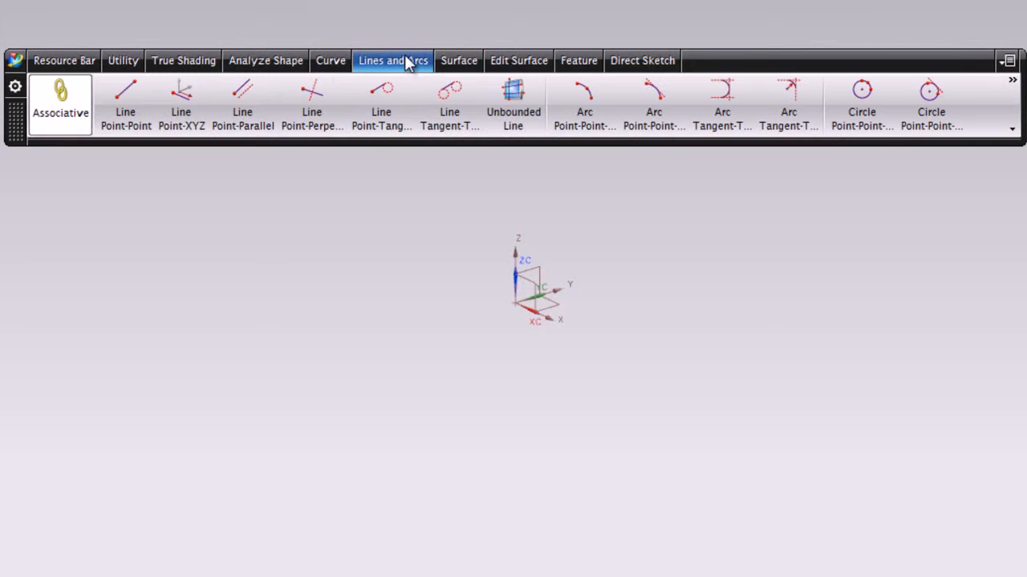
click(496, 61)
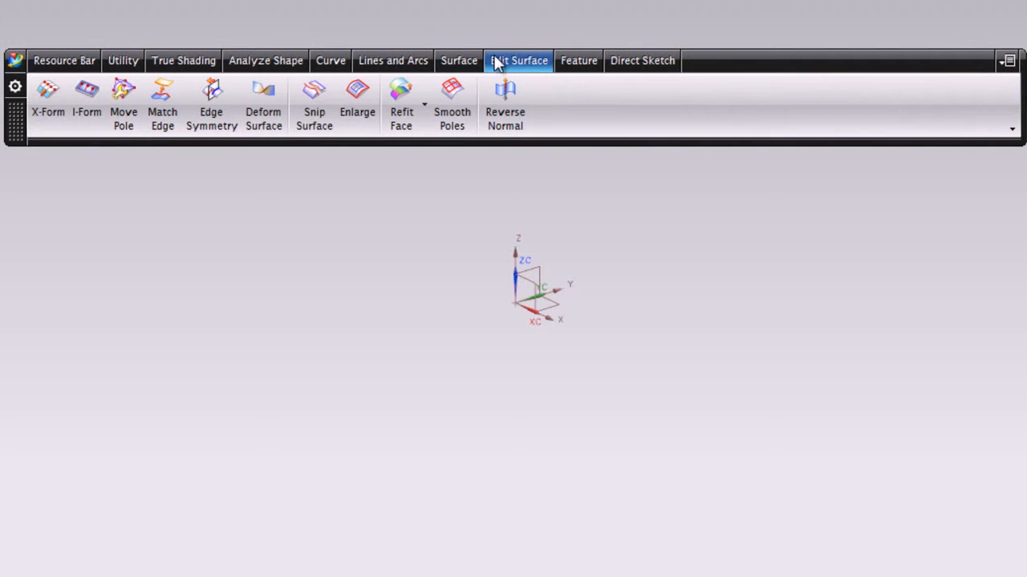
click(508, 62)
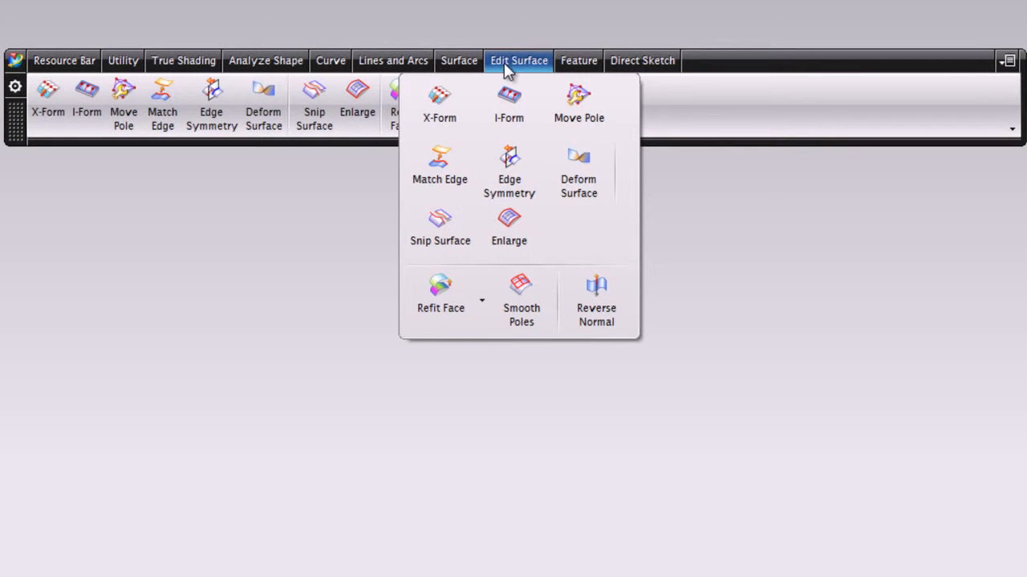
mouse_move(330, 74)
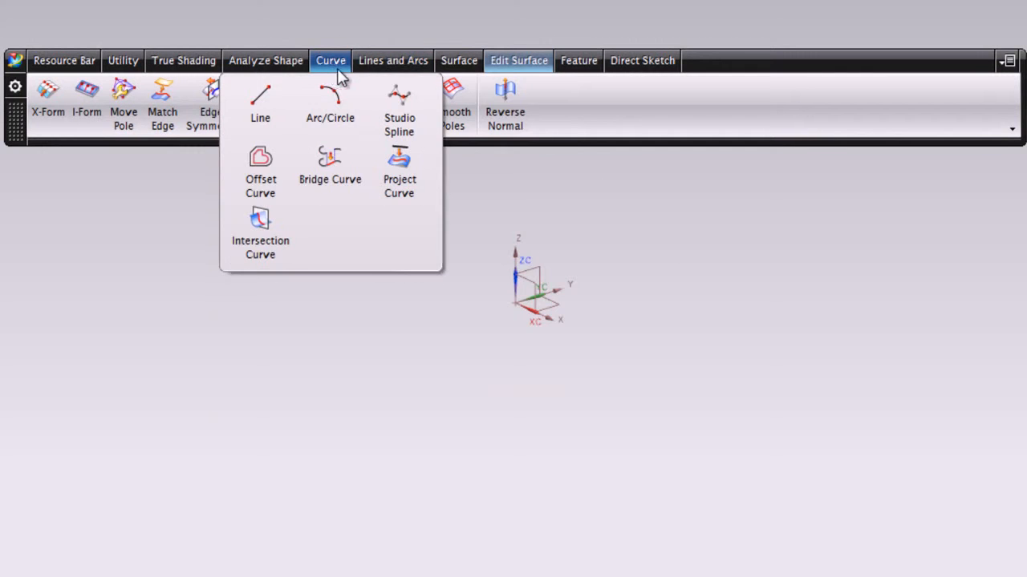
mouse_move(457, 68)
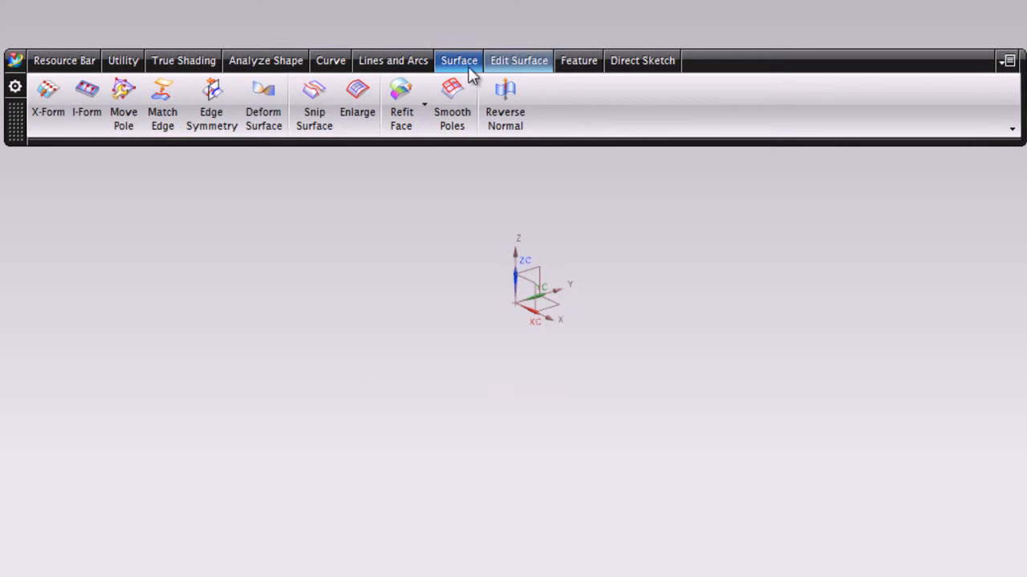
right_click(748, 61)
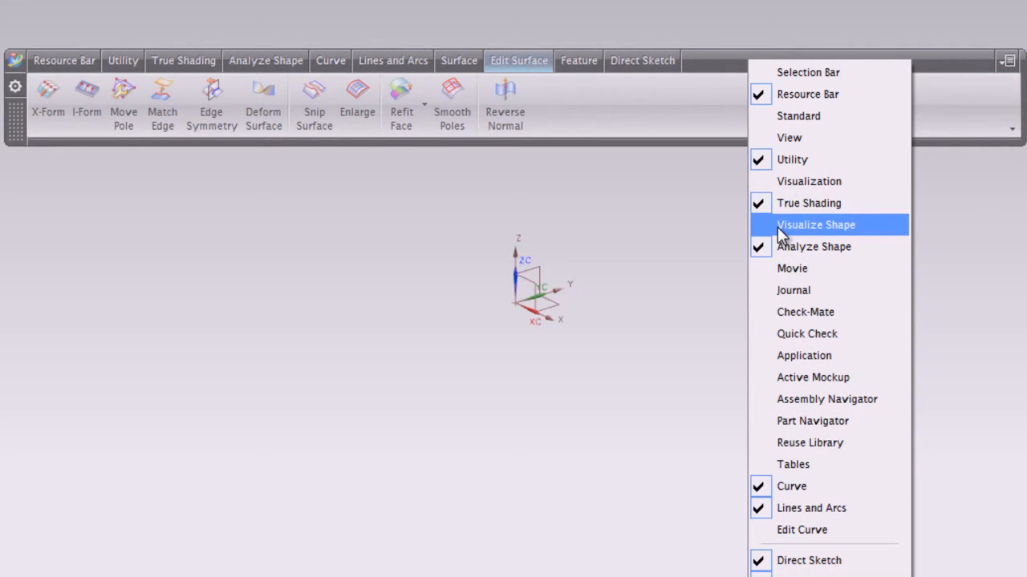
click(934, 58)
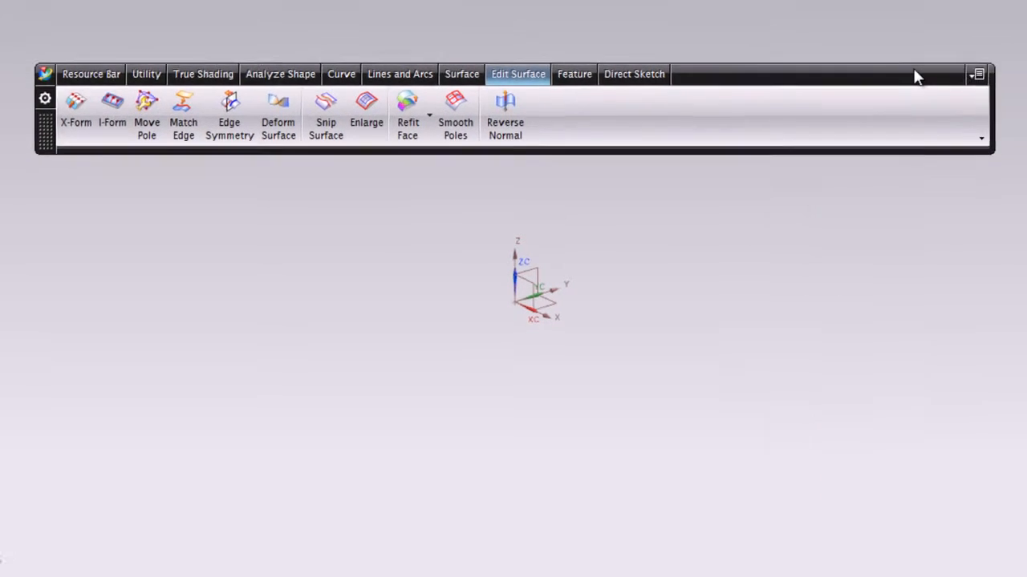
drag(917, 76, 817, 0)
drag(774, 26, 713, 61)
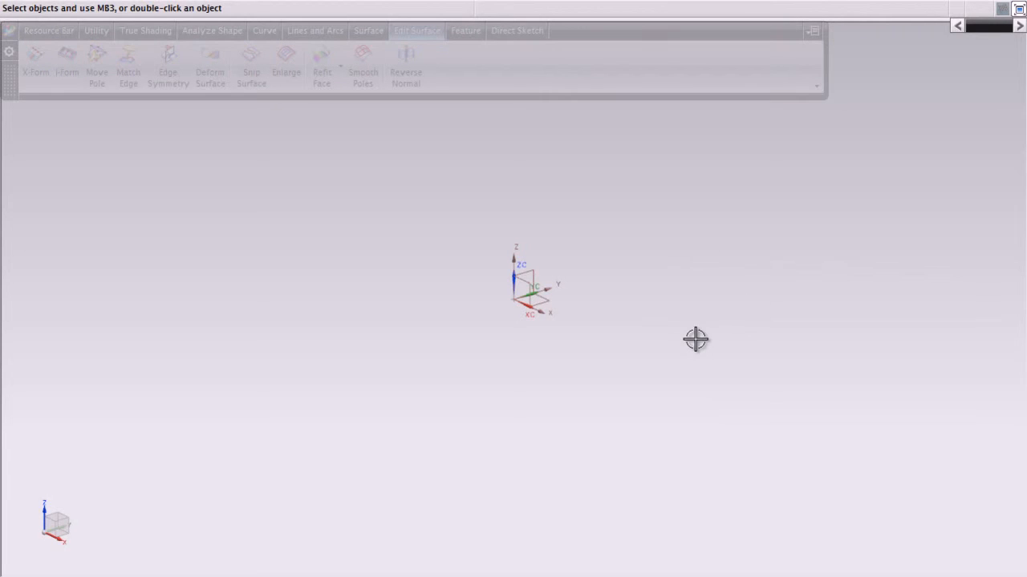
key(alt)
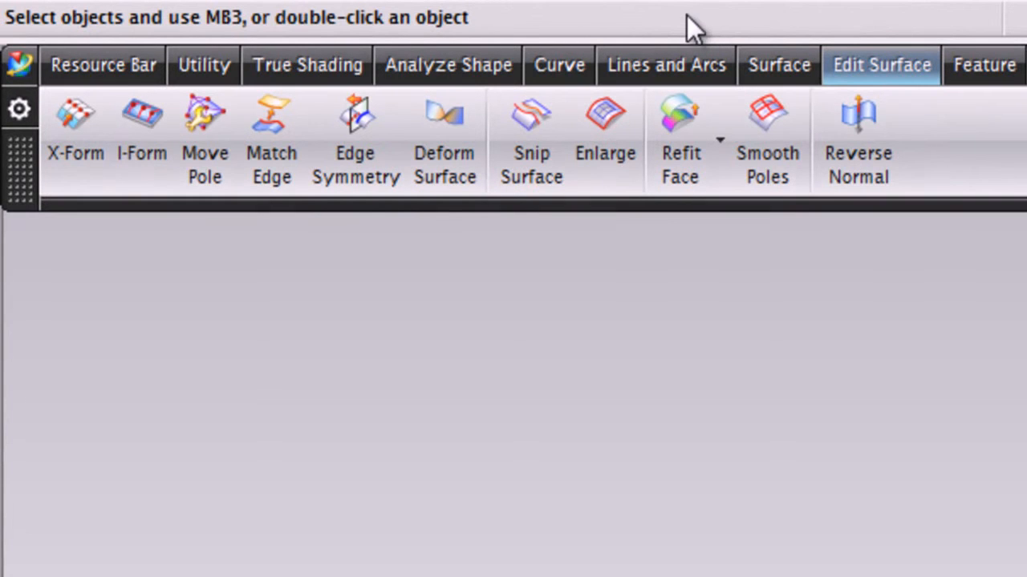
click(21, 58)
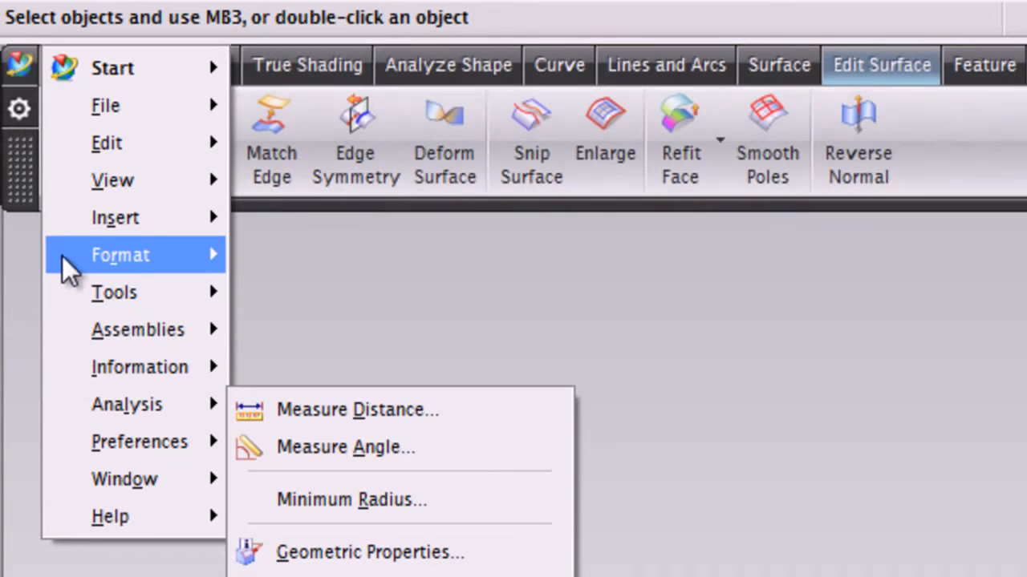
click(282, 22)
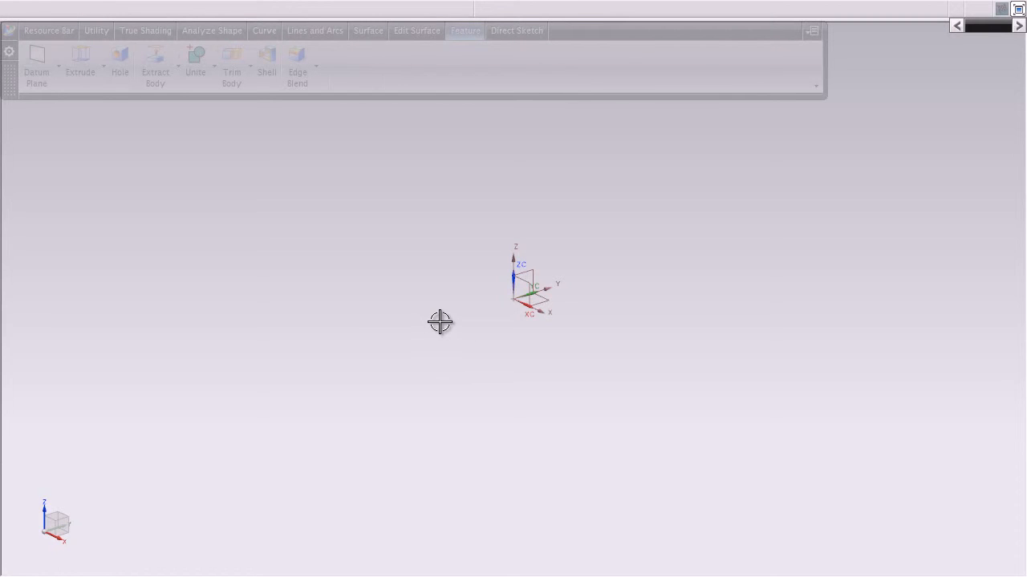
Orient the view to Right and bring up the Curve tools
right_click(361, 191)
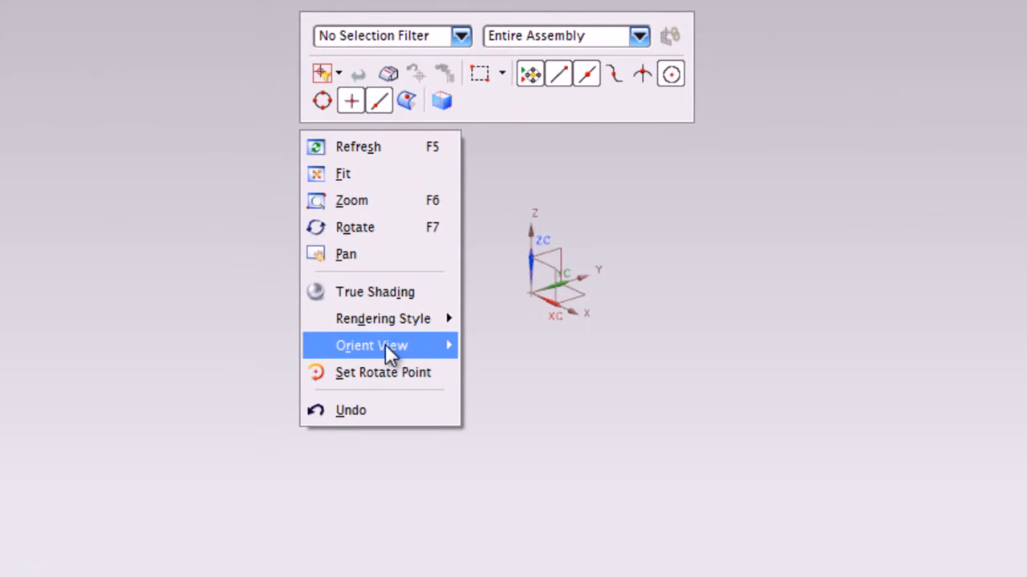
mouse_move(387, 347)
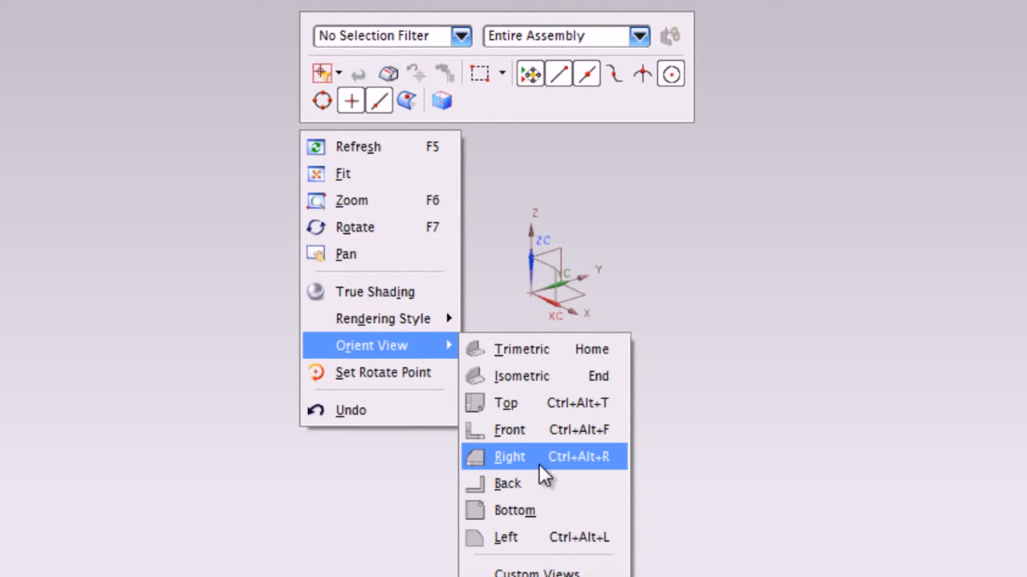
click(598, 461)
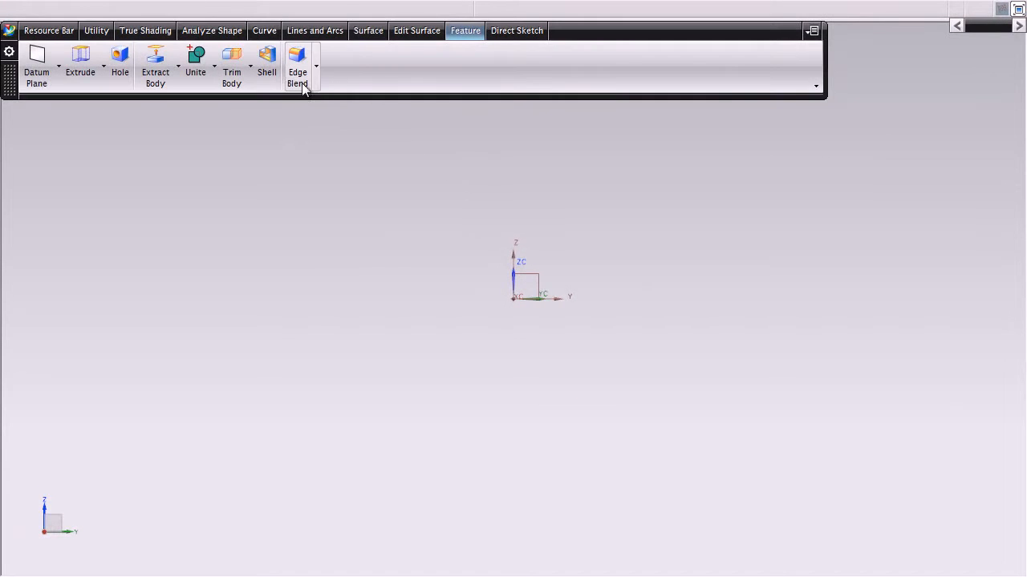
click(263, 30)
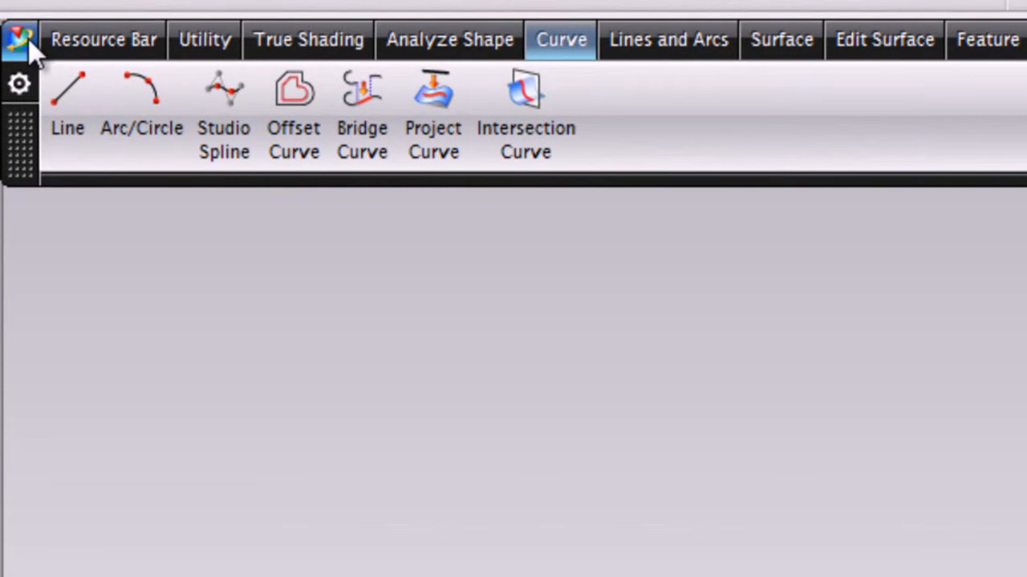
click(28, 39)
mouse_move(216, 193)
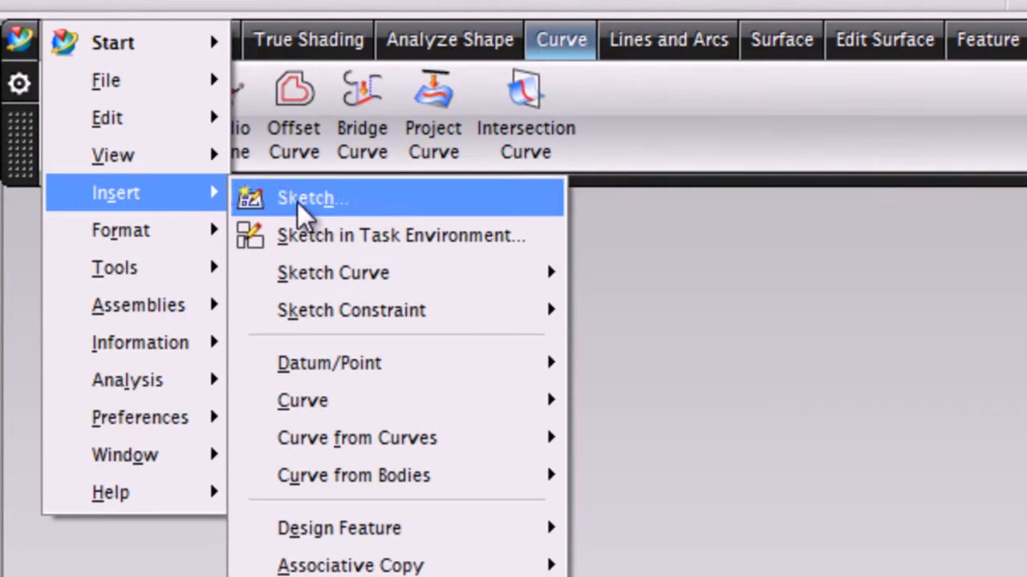
mouse_move(427, 410)
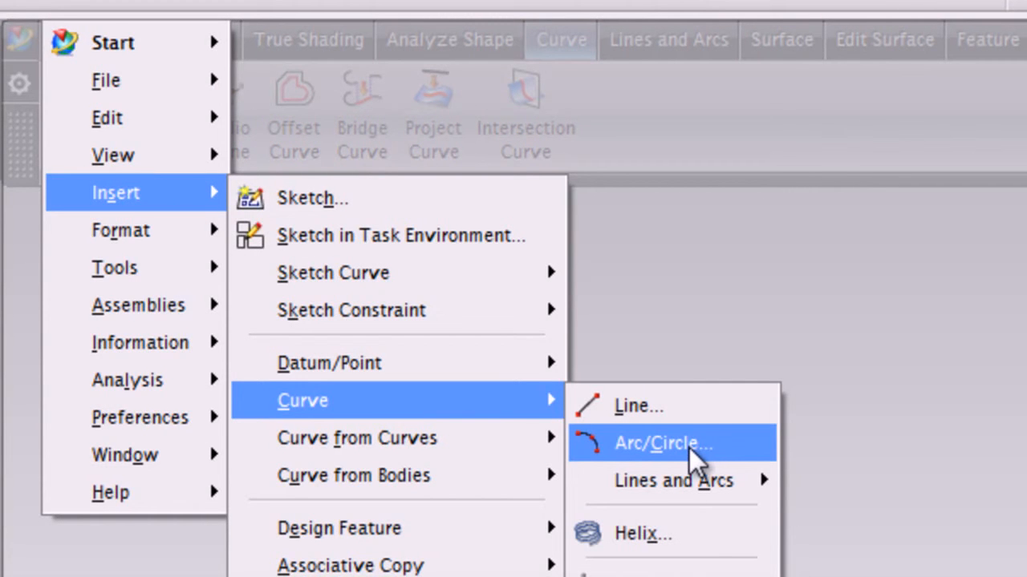
click(869, 175)
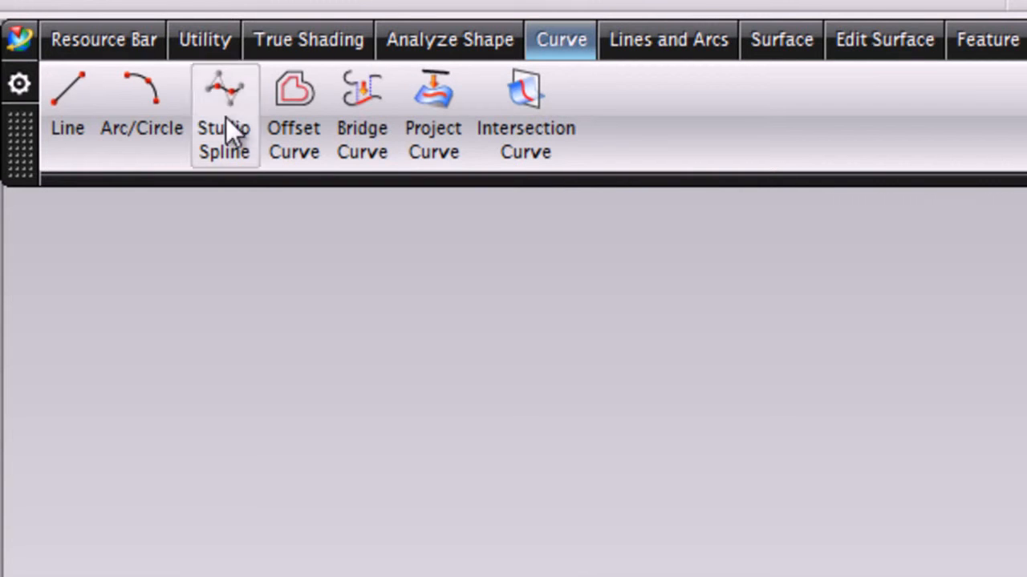
Start a Three Point Arc and choose the YZ plane of the datum coordinate system as its support plane with Select Plane
click(140, 111)
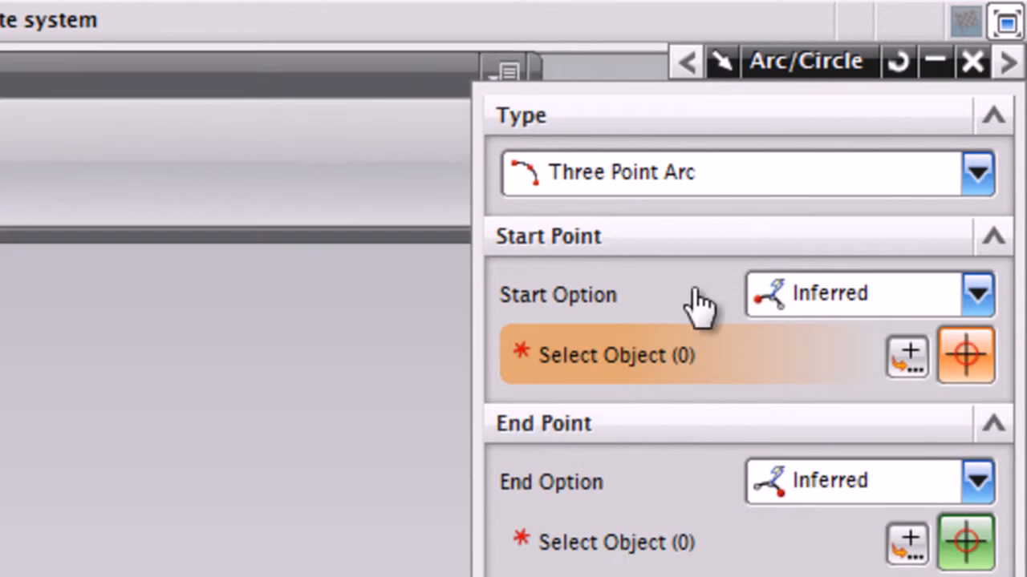
drag(806, 68, 819, 94)
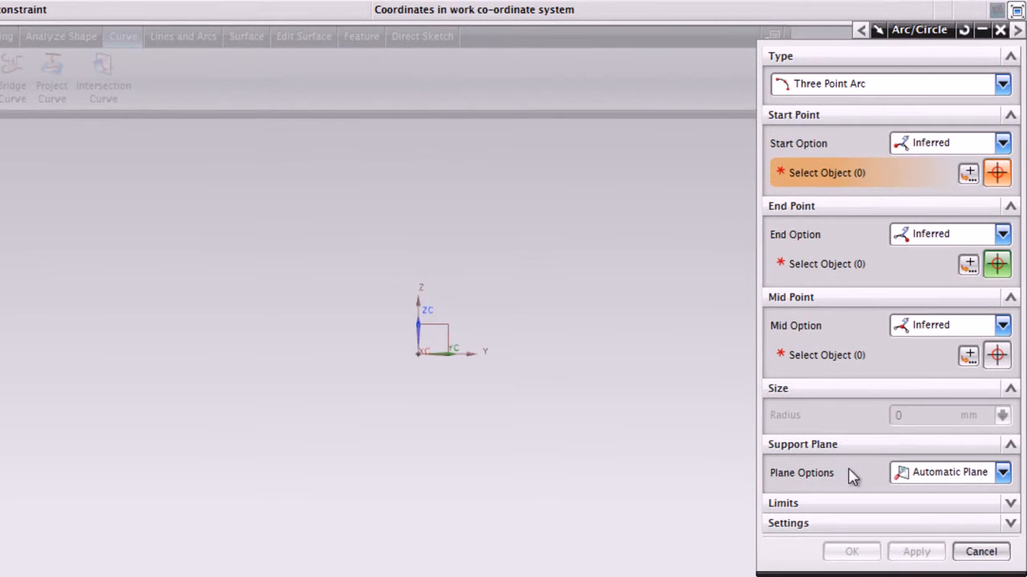
click(848, 90)
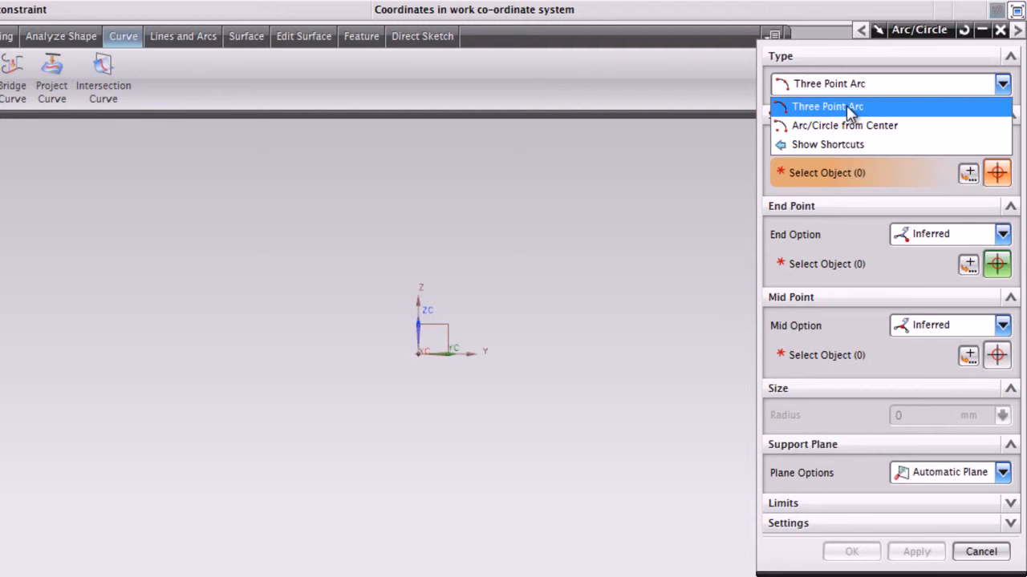
click(847, 105)
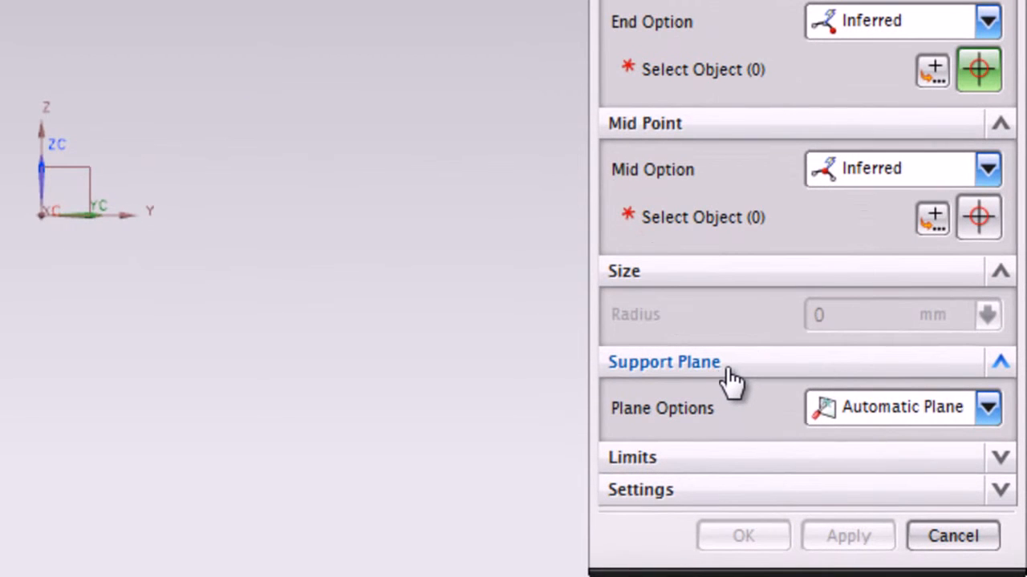
click(882, 410)
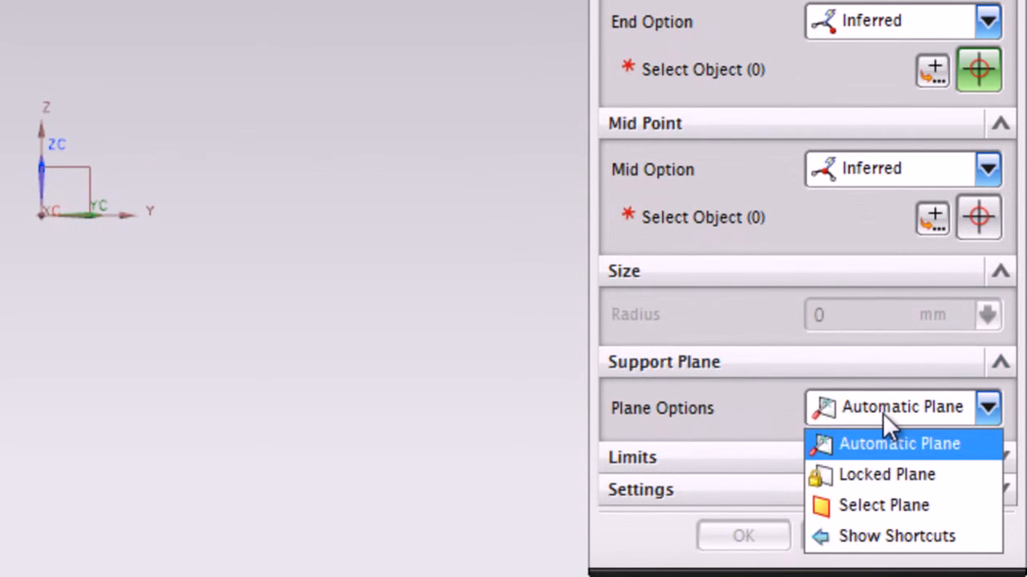
click(898, 508)
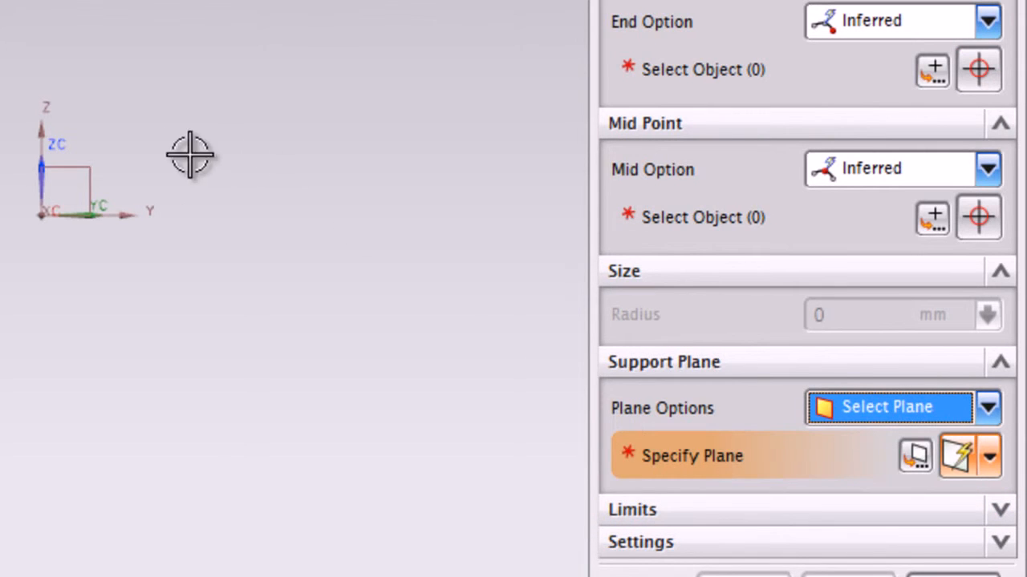
click(86, 167)
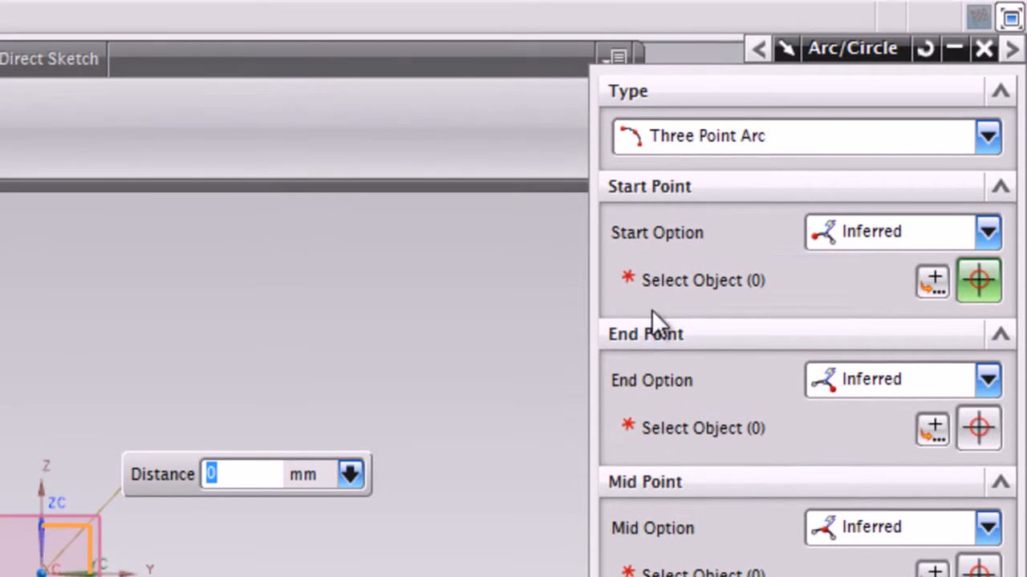
Place the arc's start and end points on opposite sides of the coordinate system and its mid point above, giving a radius of about 708 mm
click(710, 289)
click(706, 279)
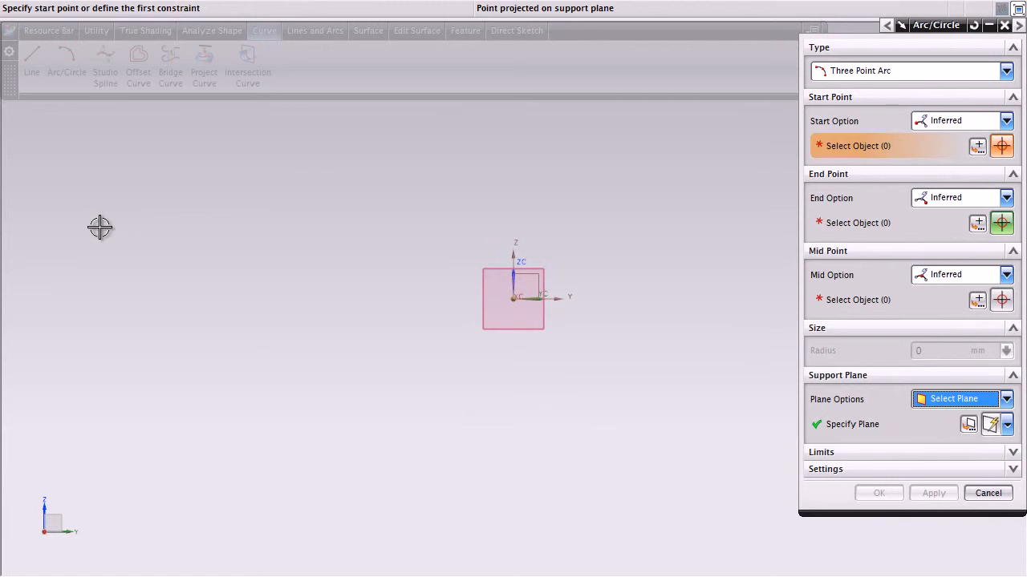
click(92, 230)
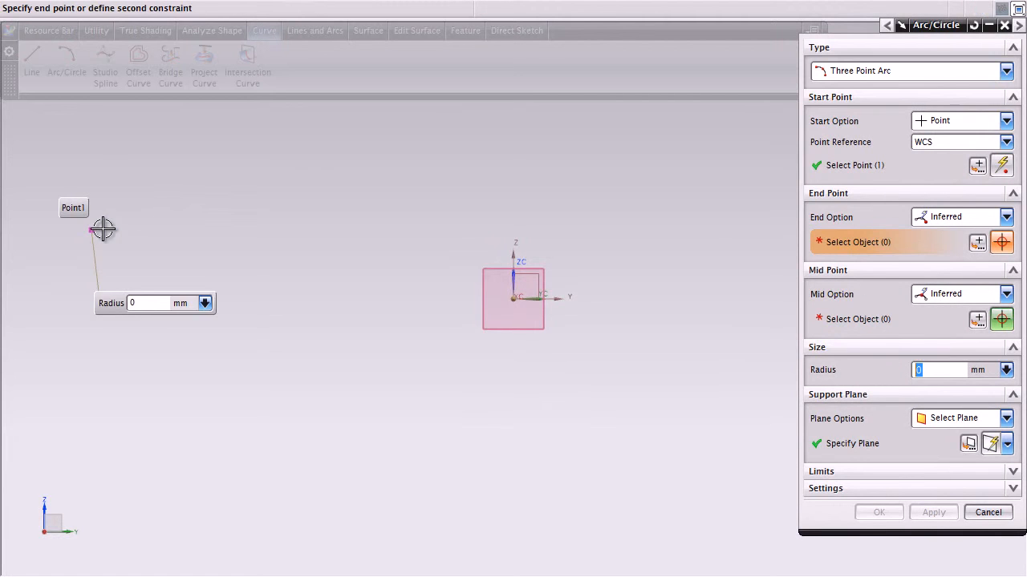
click(768, 241)
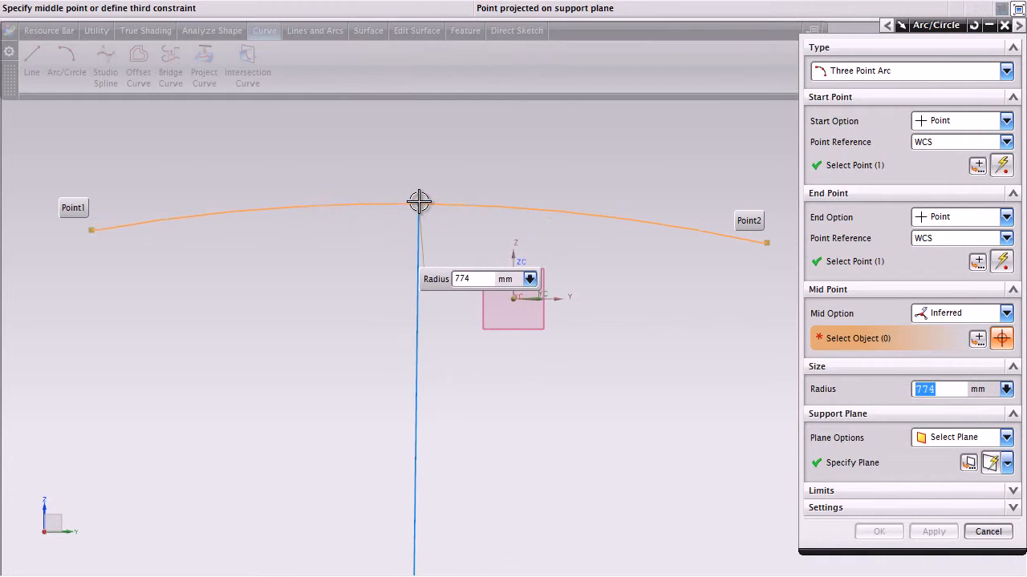
click(419, 199)
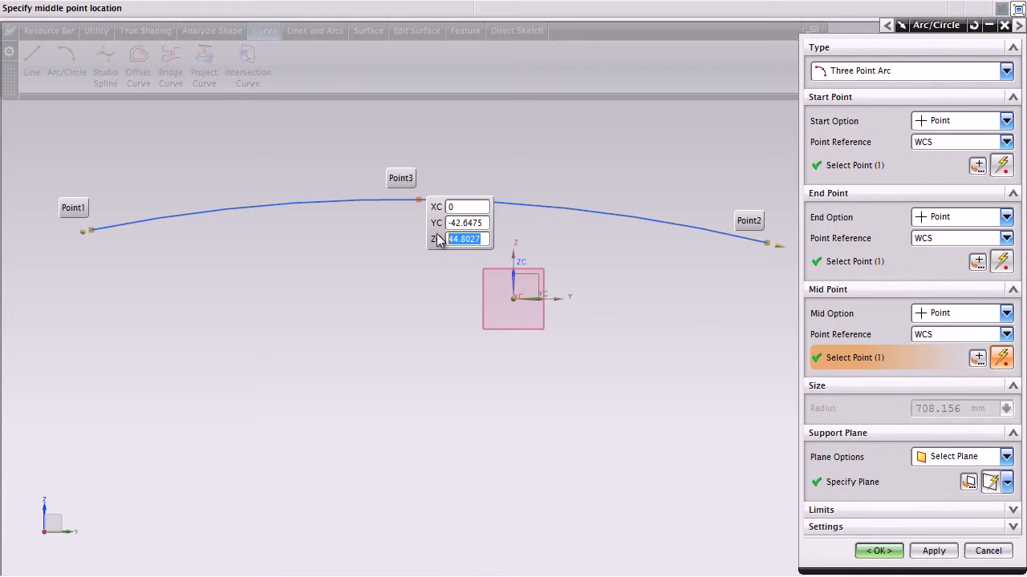
Move the arc's mid point to YC -61, ZC 50, extend both ends beyond their points, and create the arc
drag(419, 201, 377, 190)
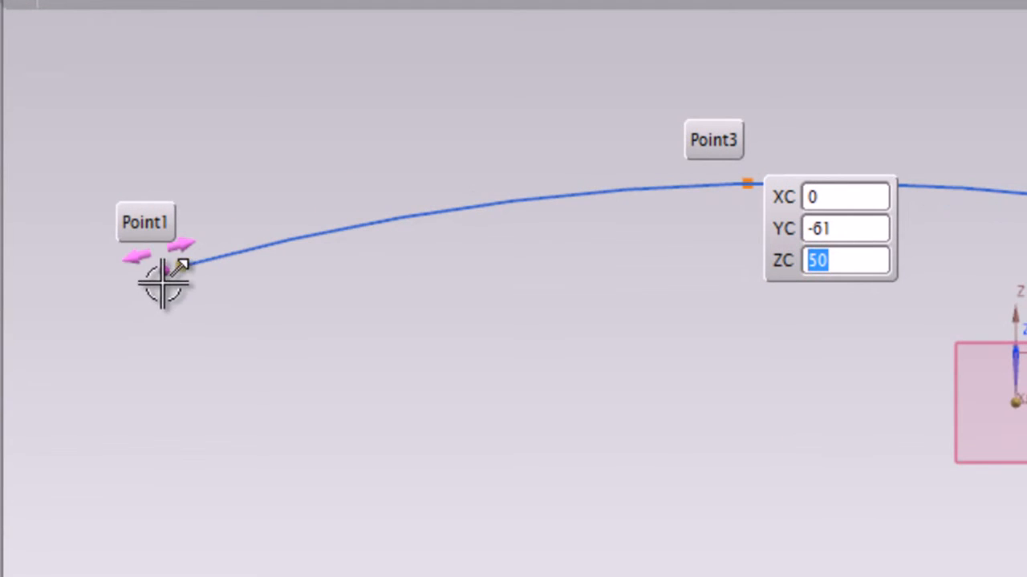
drag(163, 281, 82, 305)
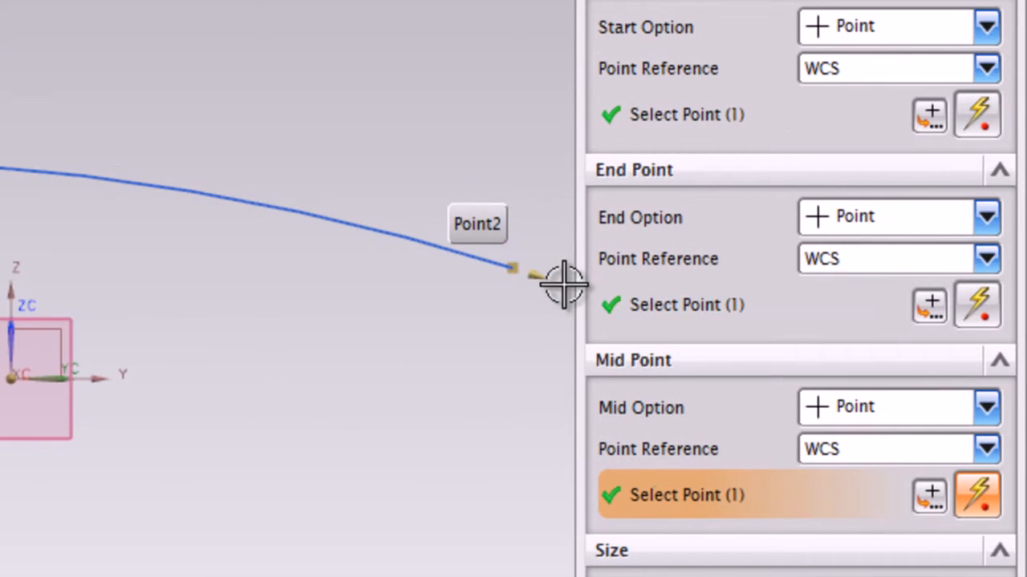
mouse_move(537, 281)
mouse_down()
mouse_move(628, 305)
mouse_move(339, 220)
mouse_move(613, 288)
mouse_move(465, 252)
mouse_move(623, 302)
mouse_move(549, 281)
mouse_up()
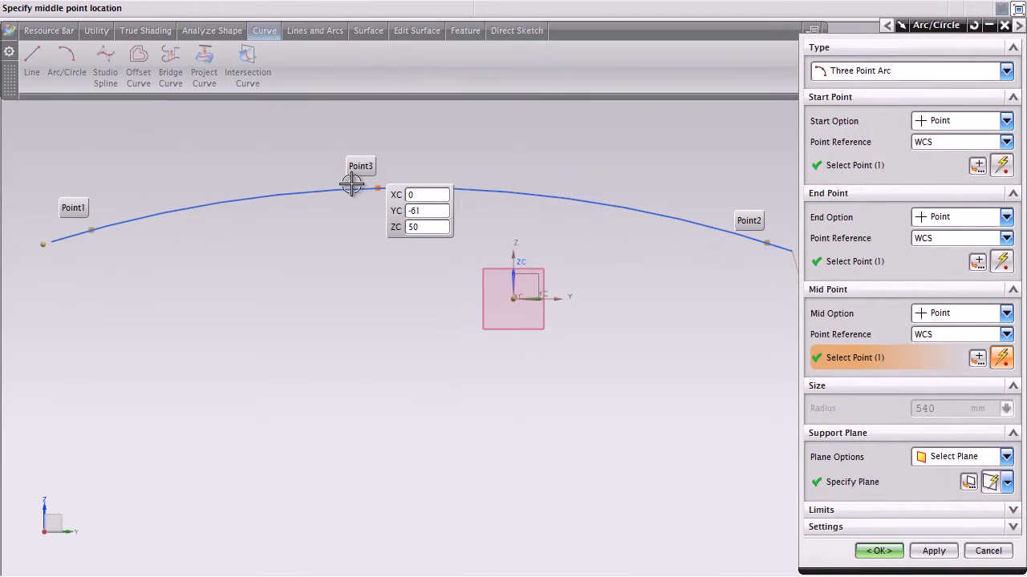
click(42, 243)
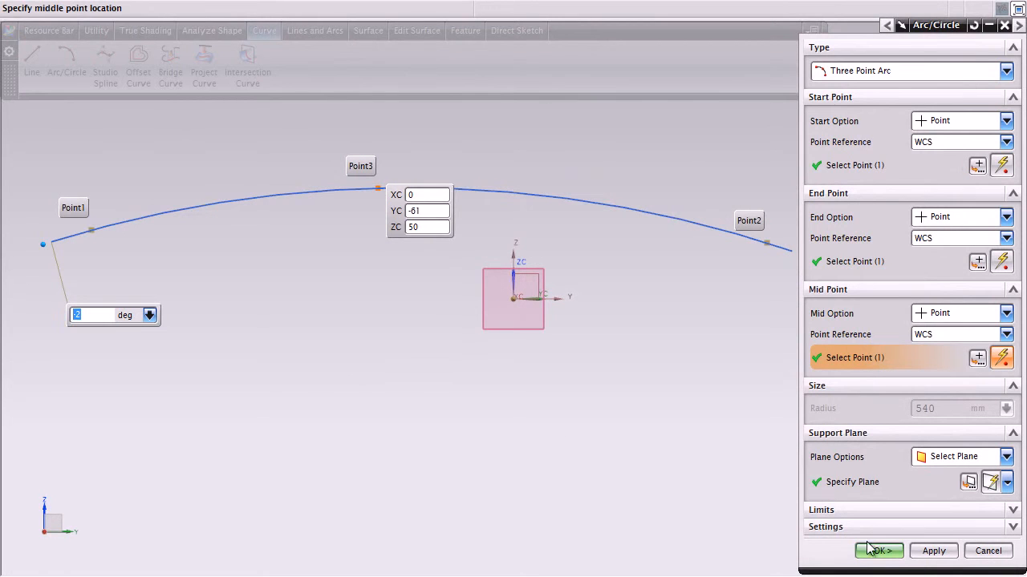
click(892, 551)
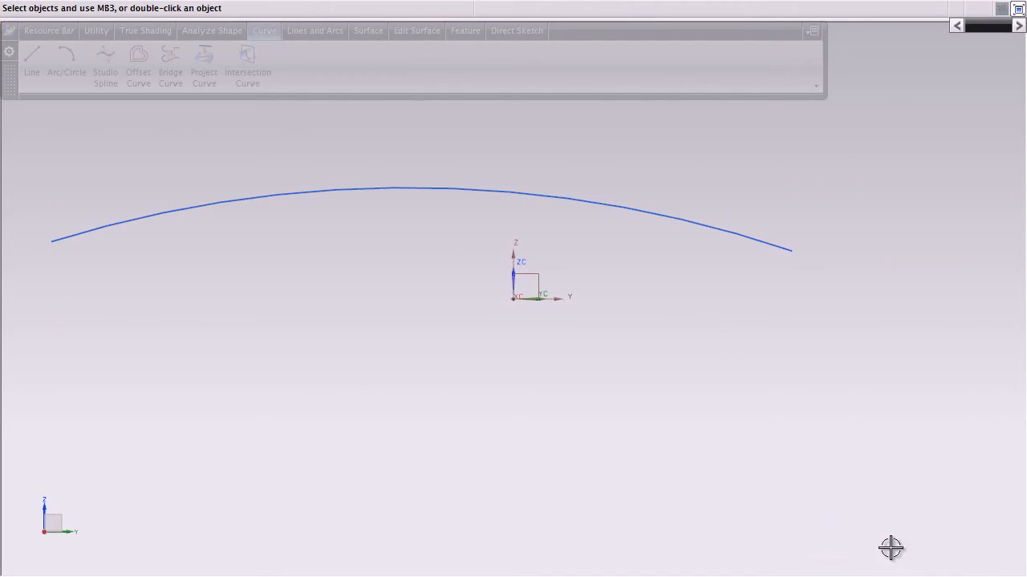
Show the arc in a trimetric view, then orient the view to Top and fit the whole arc
key(Home)
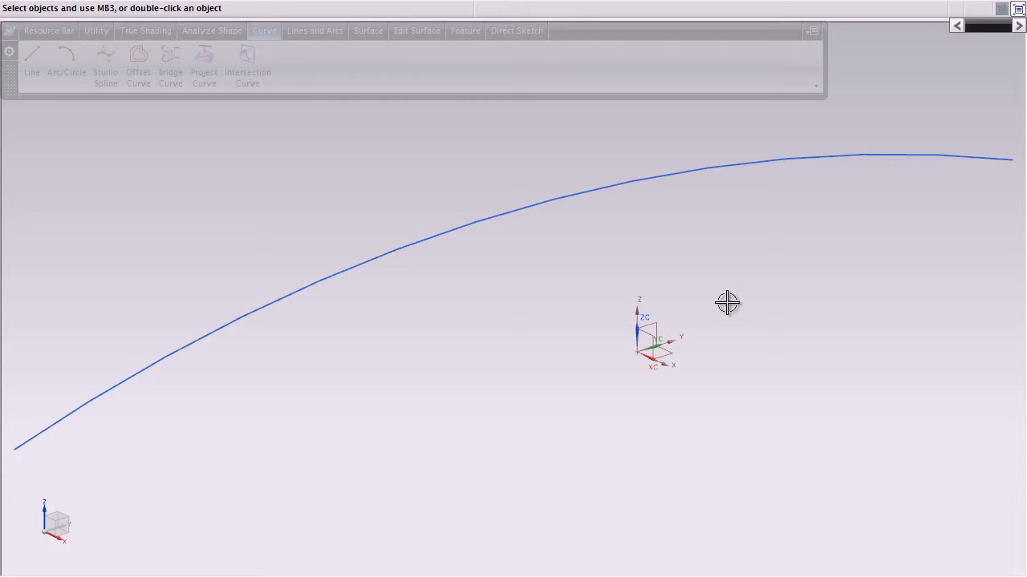
middle_drag(726, 302, 745, 358)
key(F8)
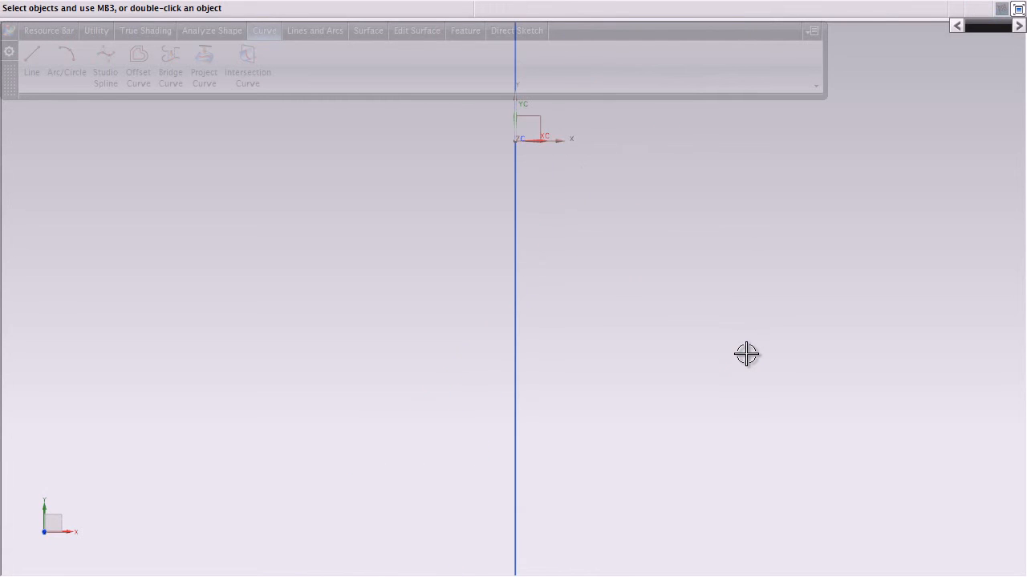
key(ctrl+f)
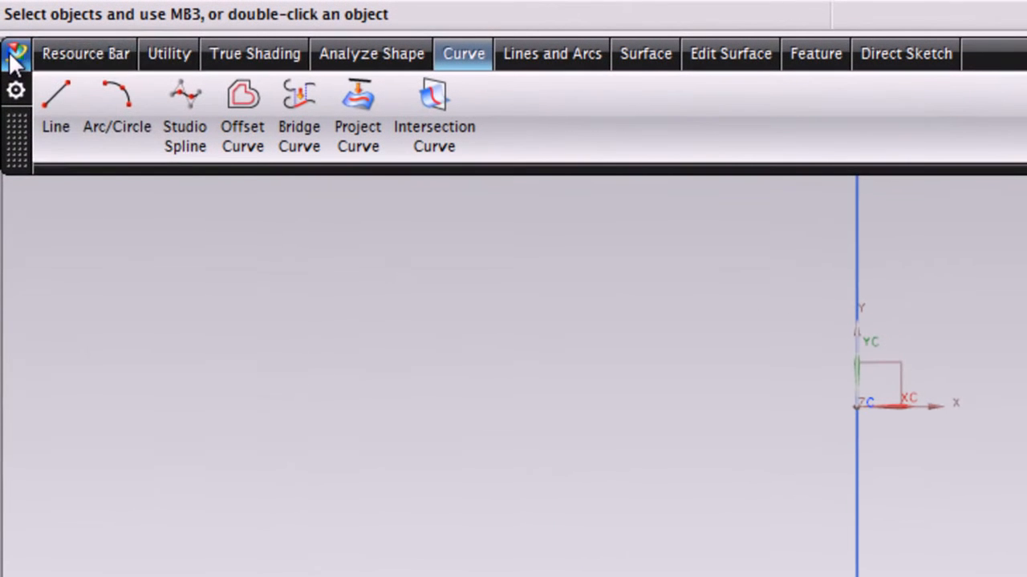
Draw a degree 5 Studio Spline by six poles on the positive X side of the arc, bulging away from it
click(9, 31)
mouse_move(115, 172)
mouse_move(281, 353)
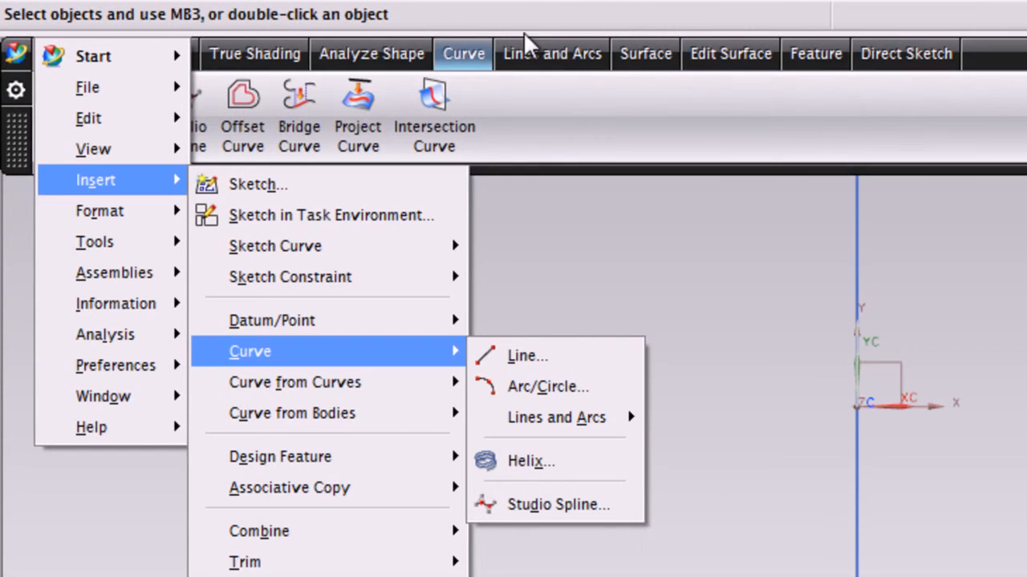
click(472, 56)
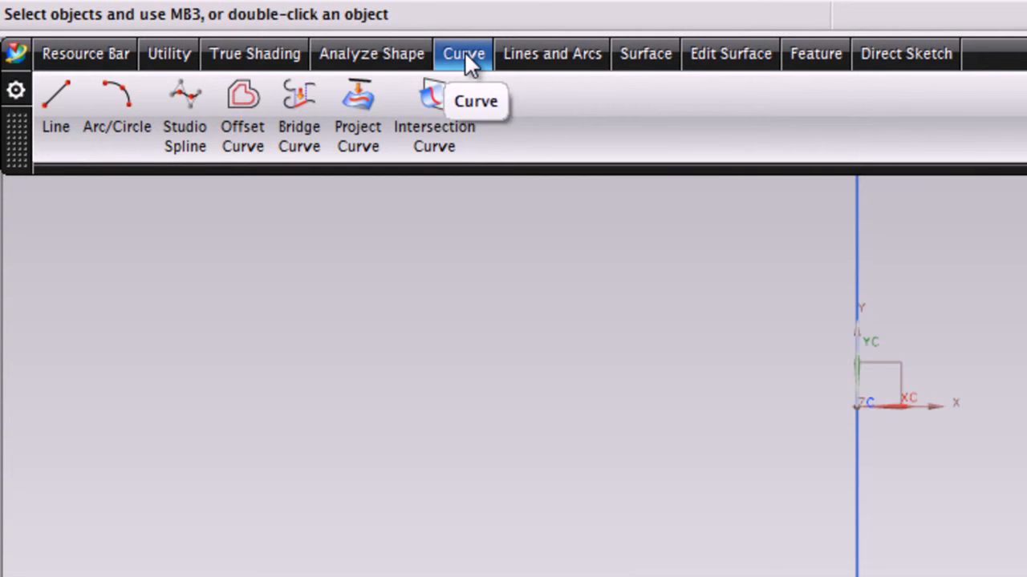
click(183, 130)
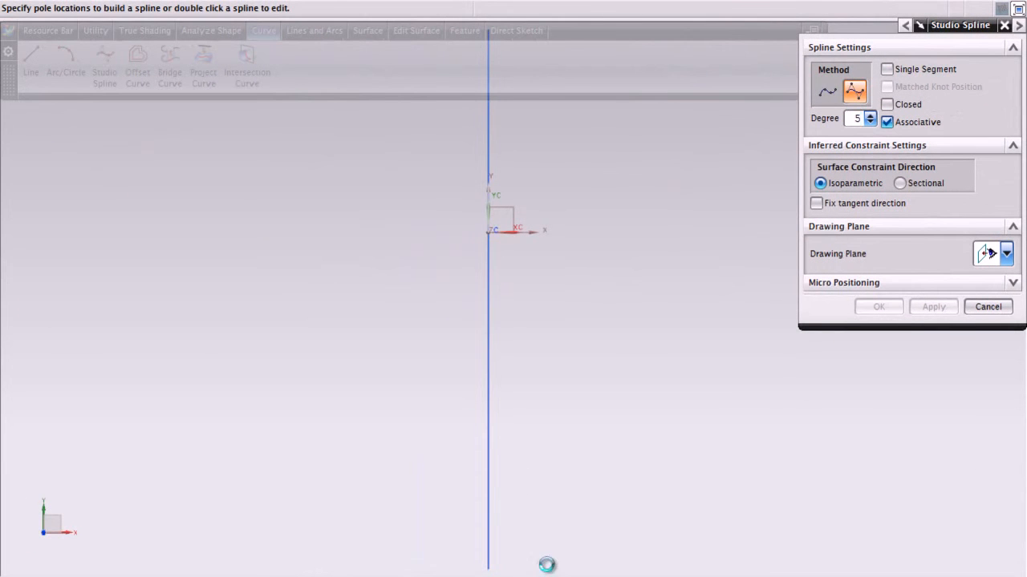
click(547, 564)
click(595, 452)
click(619, 339)
click(616, 247)
click(593, 139)
shift+middle_drag(675, 238, 682, 337)
click(572, 113)
Examine the new spline and its poles beside the arc, both close up and from farther away
scroll(603, 348, down, 2)
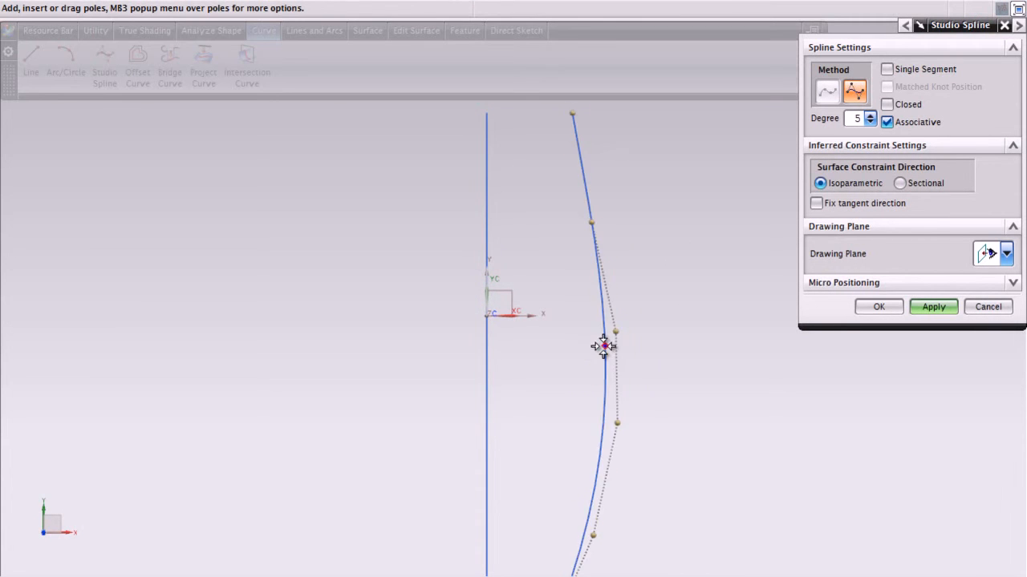
scroll(598, 453, up, 2)
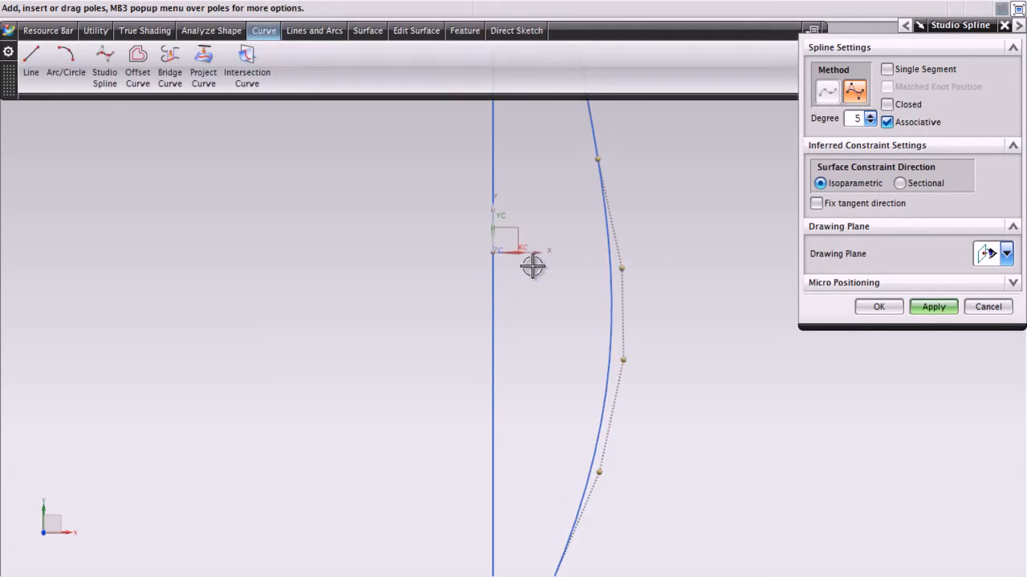
scroll(623, 335, down, 3)
scroll(622, 336, up, 2)
scroll(621, 337, down, 2)
scroll(622, 335, up, 2)
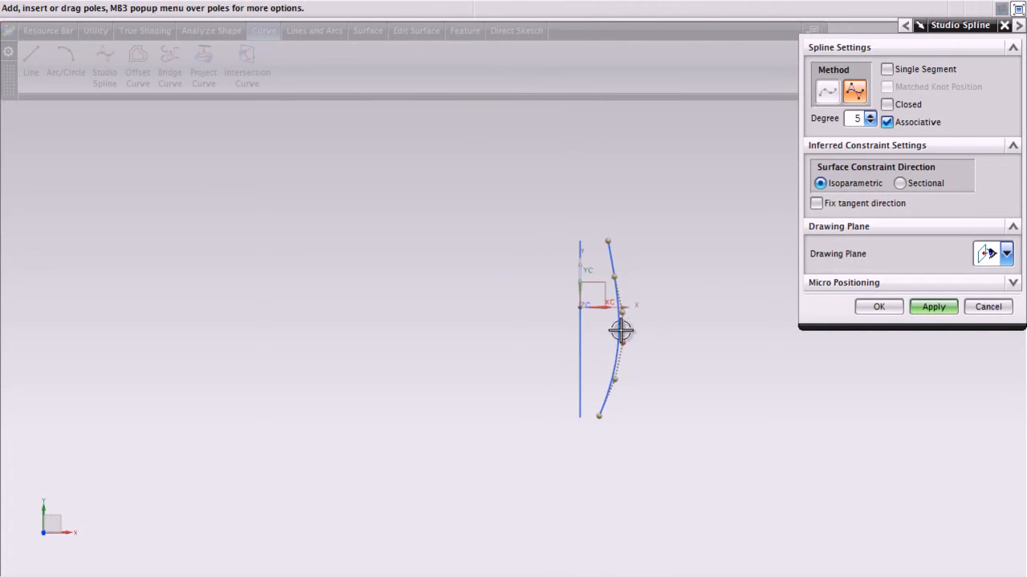
scroll(621, 330, down, 2)
scroll(621, 330, up, 3)
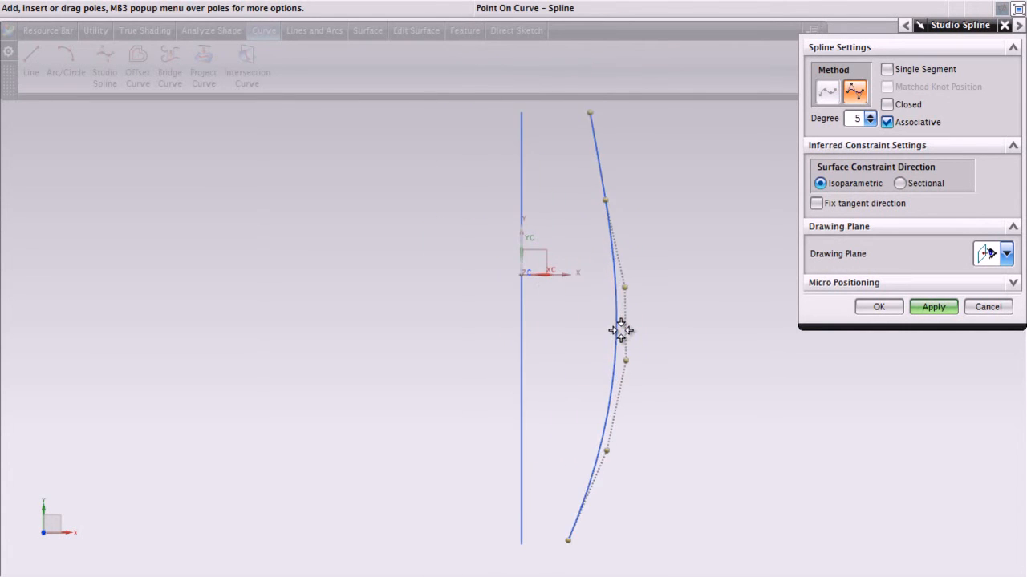
shift+middle_drag(619, 330, 552, 356)
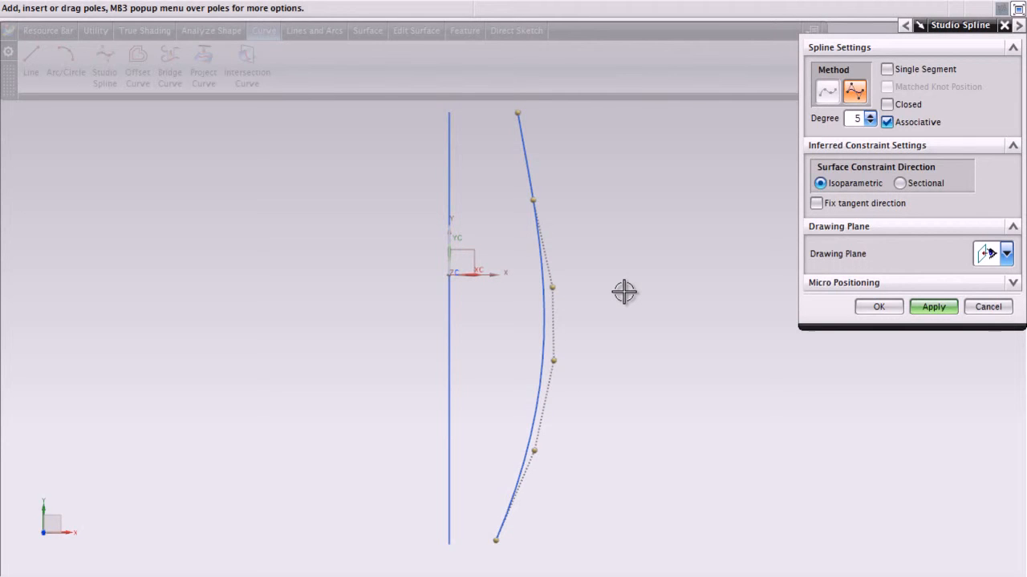
middle_drag(624, 292, 598, 300)
scroll(582, 302, up, 2)
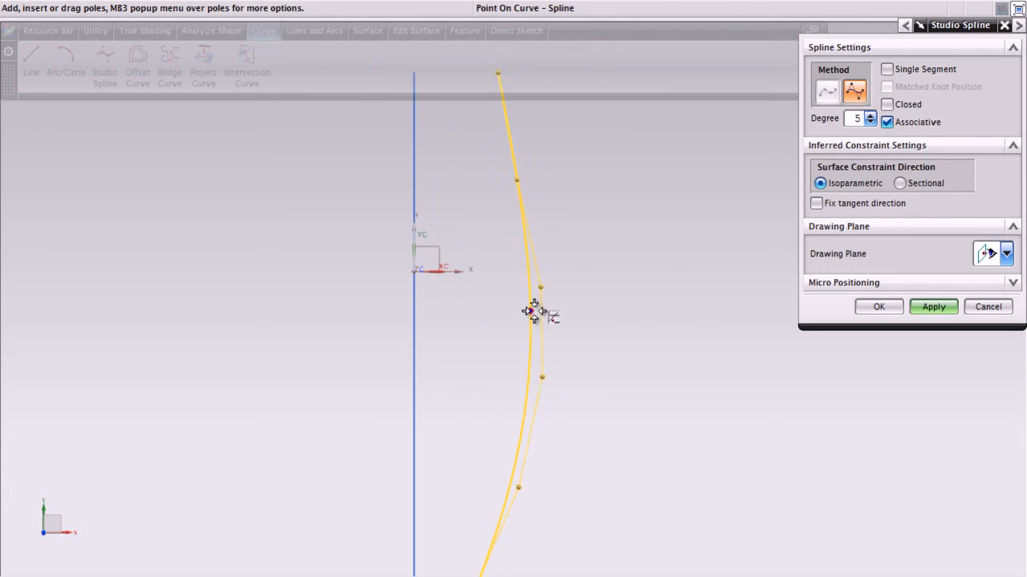
scroll(536, 286, down, 1)
Reshape the spline by moving its intermediate poles along its length, and delete the middle pole at the widest point
drag(521, 200, 514, 227)
drag(545, 283, 545, 304)
drag(543, 356, 540, 390)
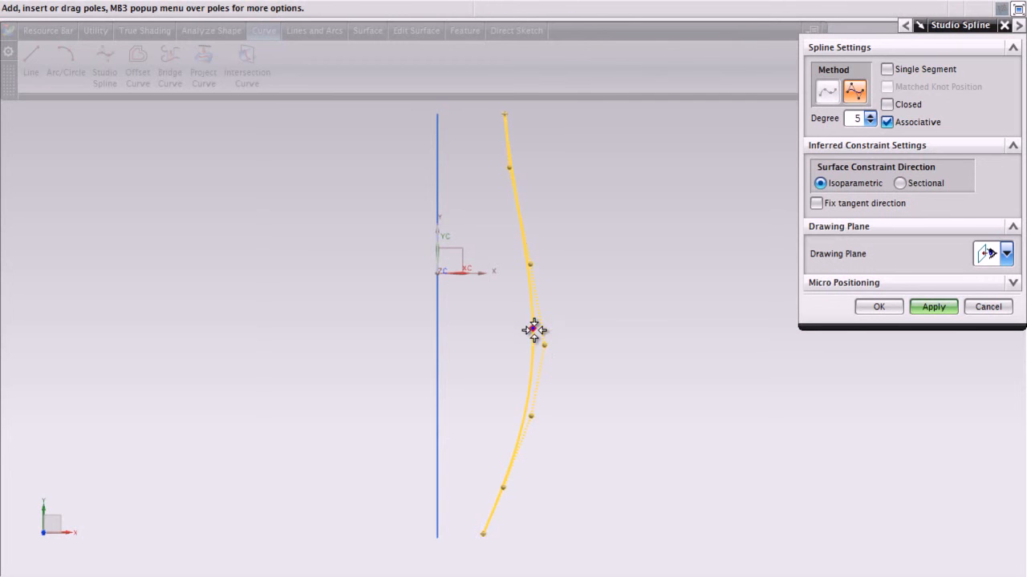
right_click(545, 345)
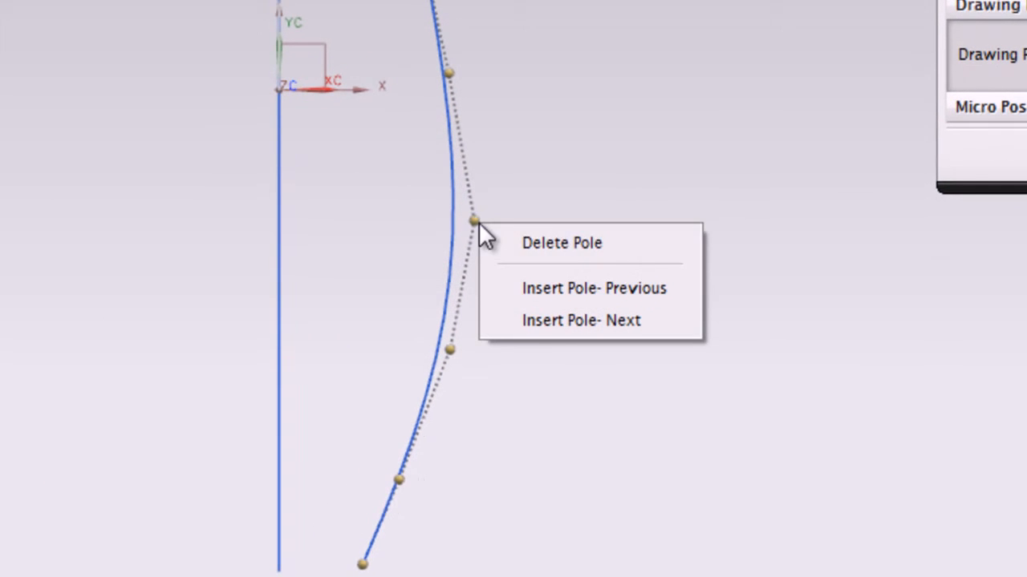
click(561, 244)
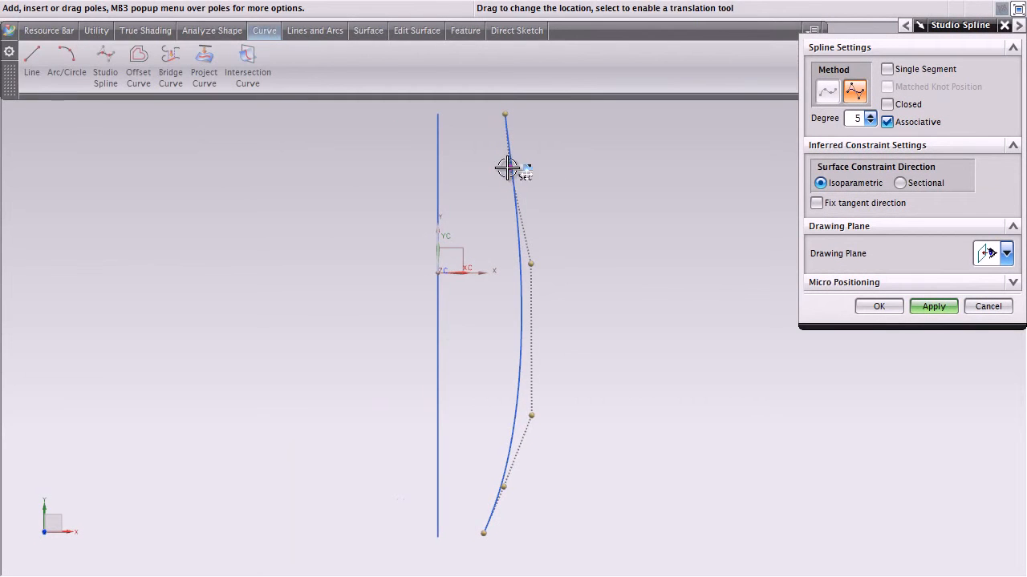
Select several inner poles of the spline and move them together, pushing the middle two farther from the arc and adjusting the lower one
click(507, 167)
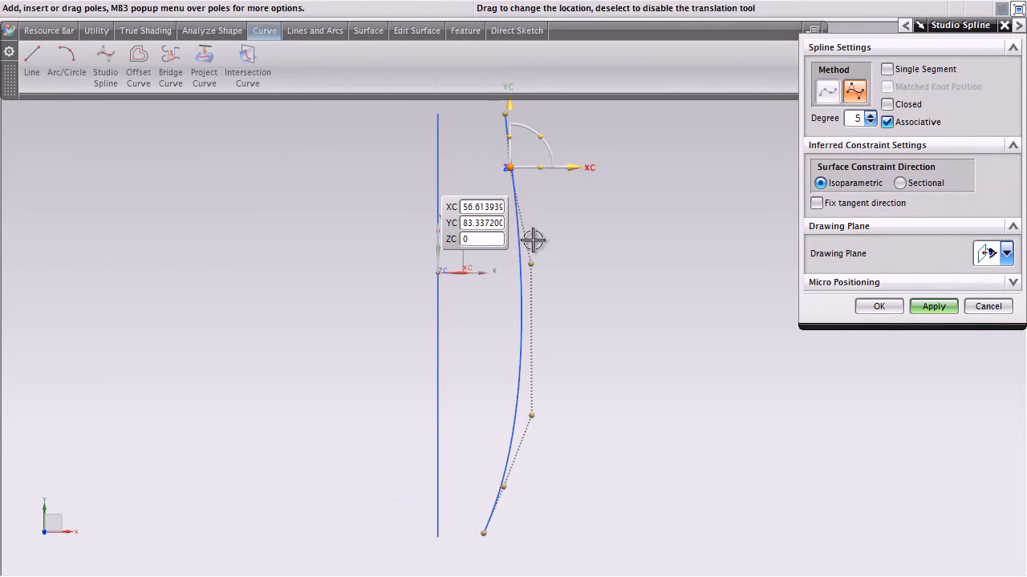
click(531, 264)
click(533, 413)
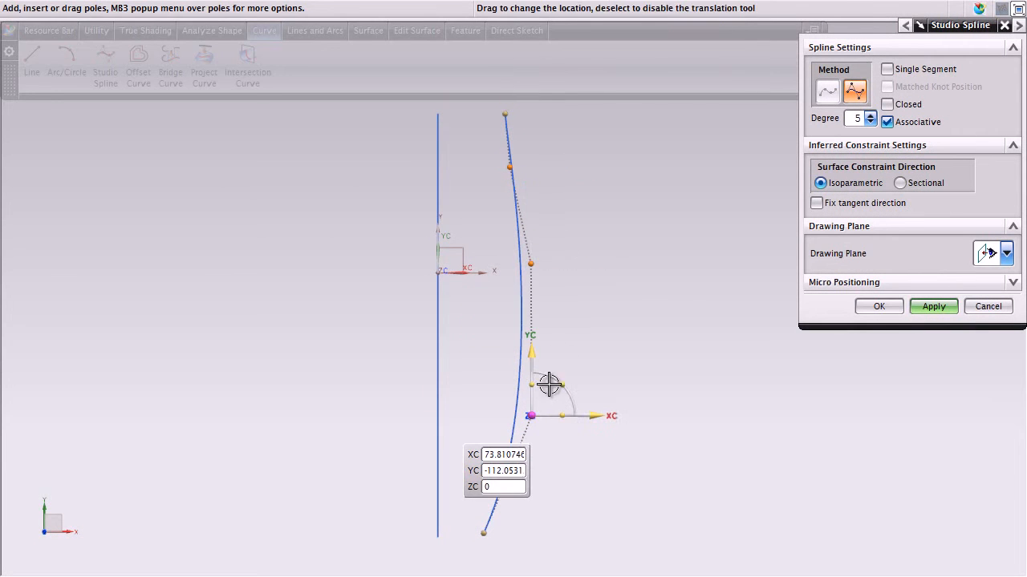
drag(568, 185, 505, 179)
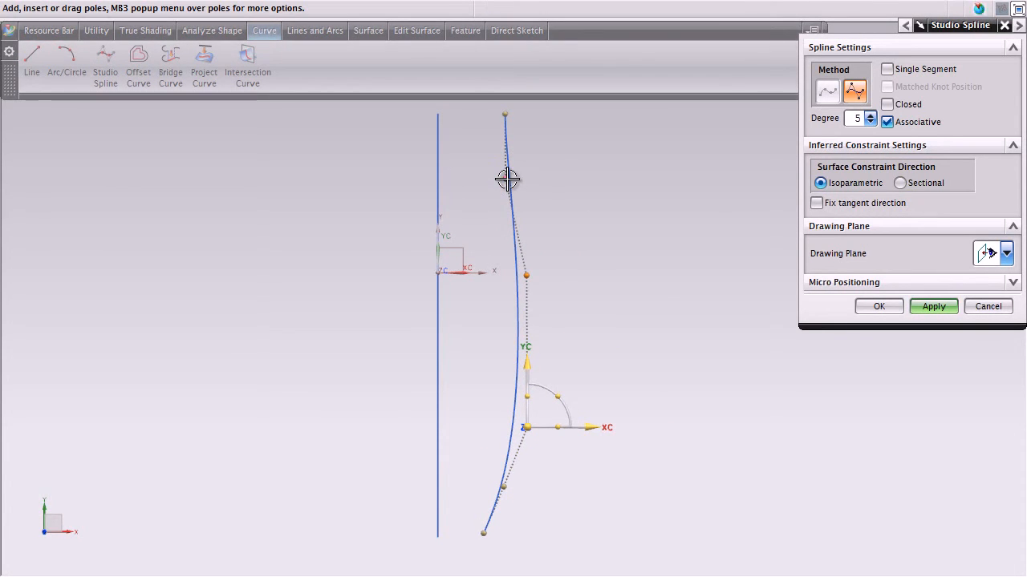
drag(537, 268, 556, 289)
mouse_move(503, 488)
mouse_down()
mouse_move(532, 495)
mouse_move(504, 479)
mouse_up()
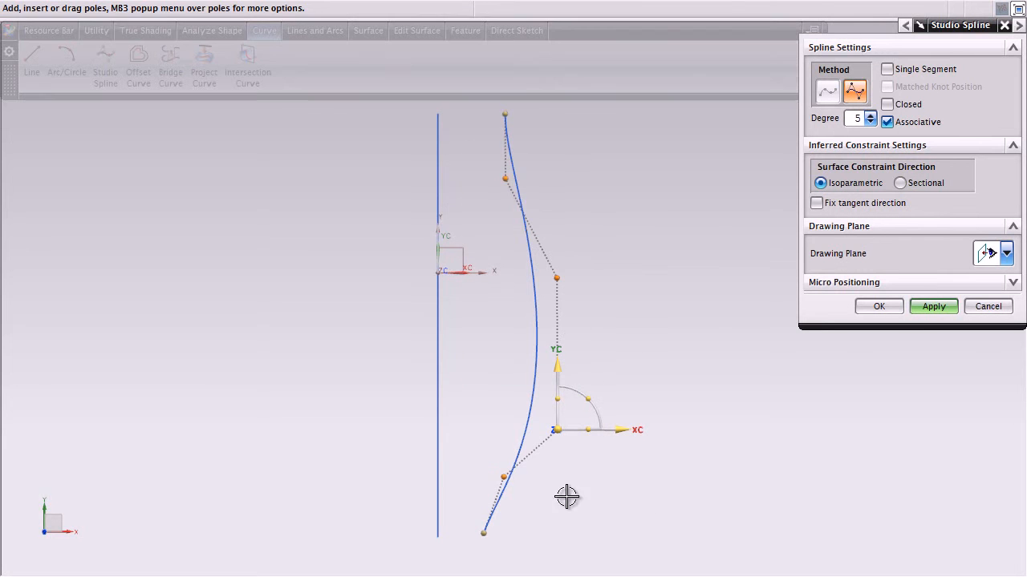
Fine-tune the spline's inner poles so the upper half runs closer to the arc and the lower end is fuller, and finish the spline
mouse_move(503, 476)
mouse_down()
mouse_move(525, 486)
mouse_move(512, 479)
mouse_up()
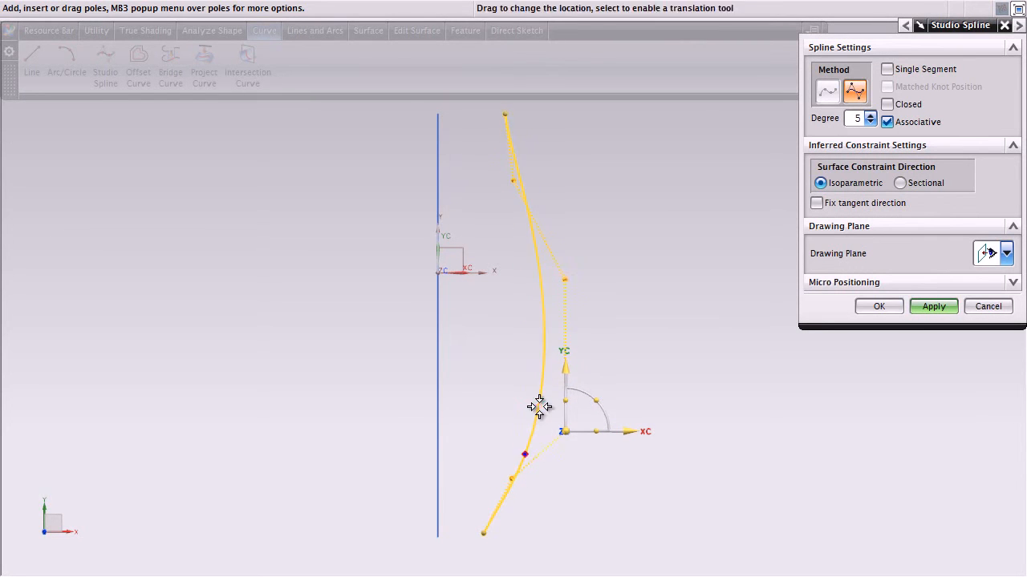
drag(476, 162, 681, 503)
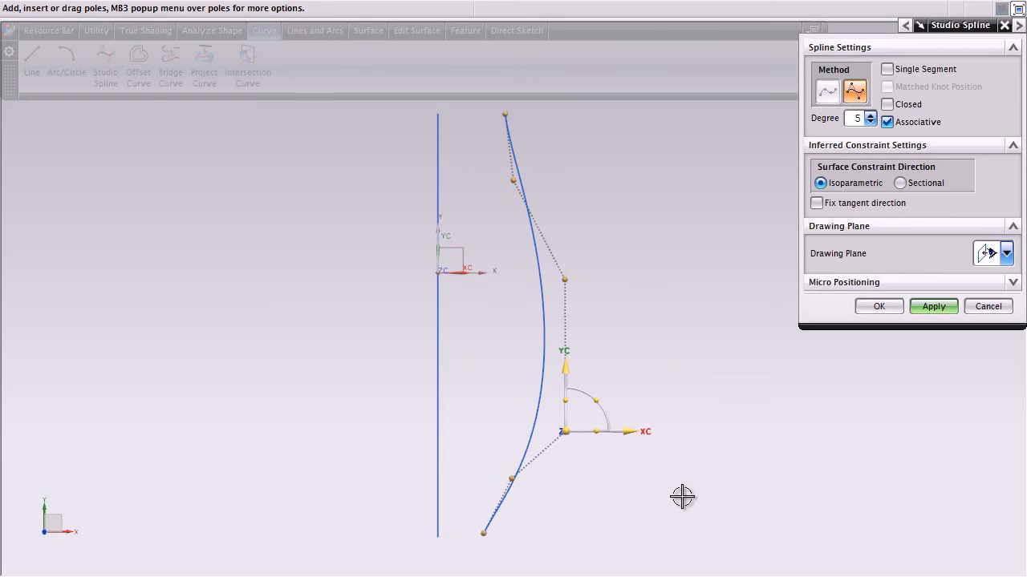
drag(566, 279, 543, 281)
mouse_move(504, 190)
mouse_down()
mouse_move(506, 213)
mouse_move(509, 196)
mouse_up()
drag(514, 478, 524, 502)
click(894, 311)
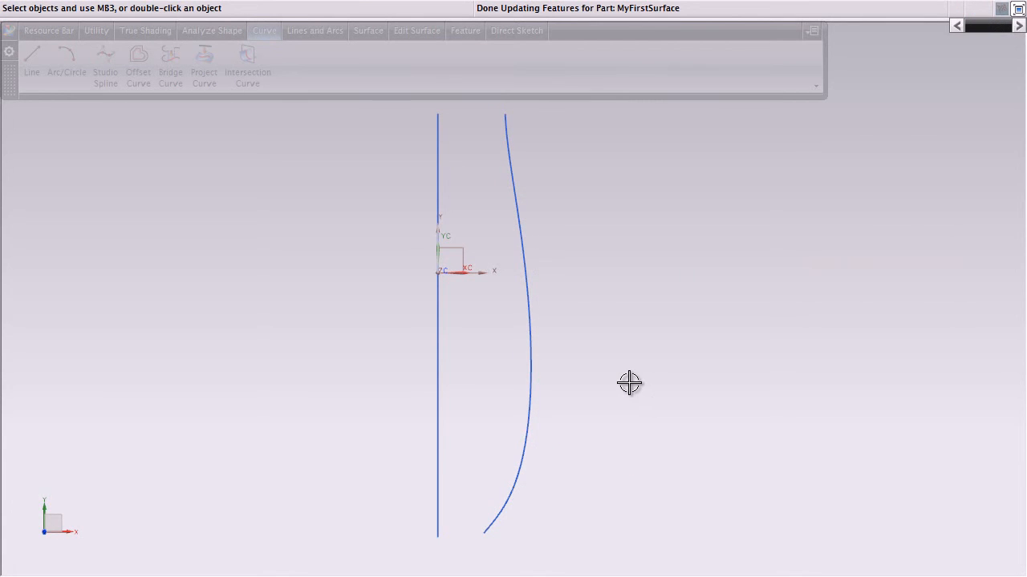
key(Home)
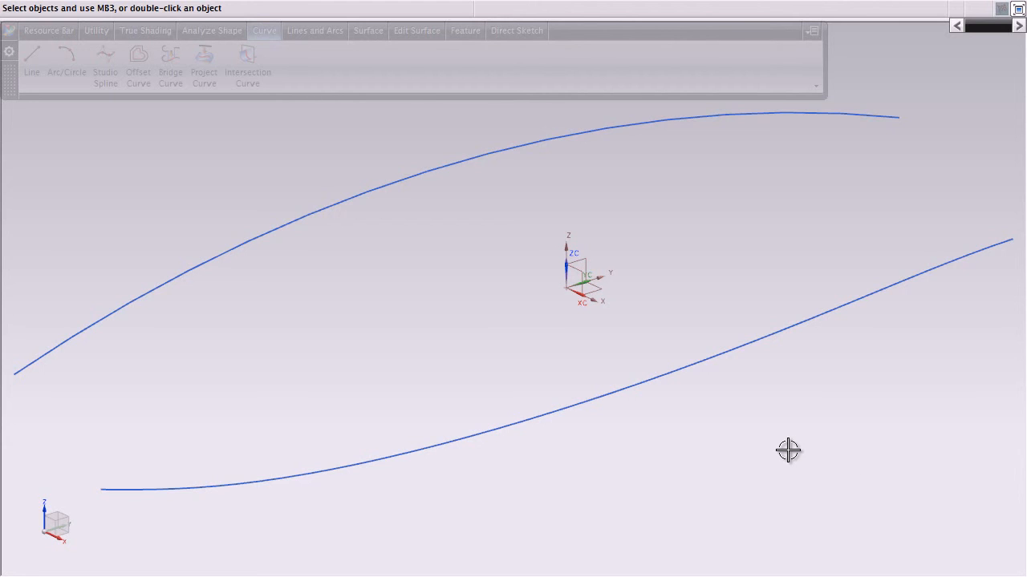
click(10, 31)
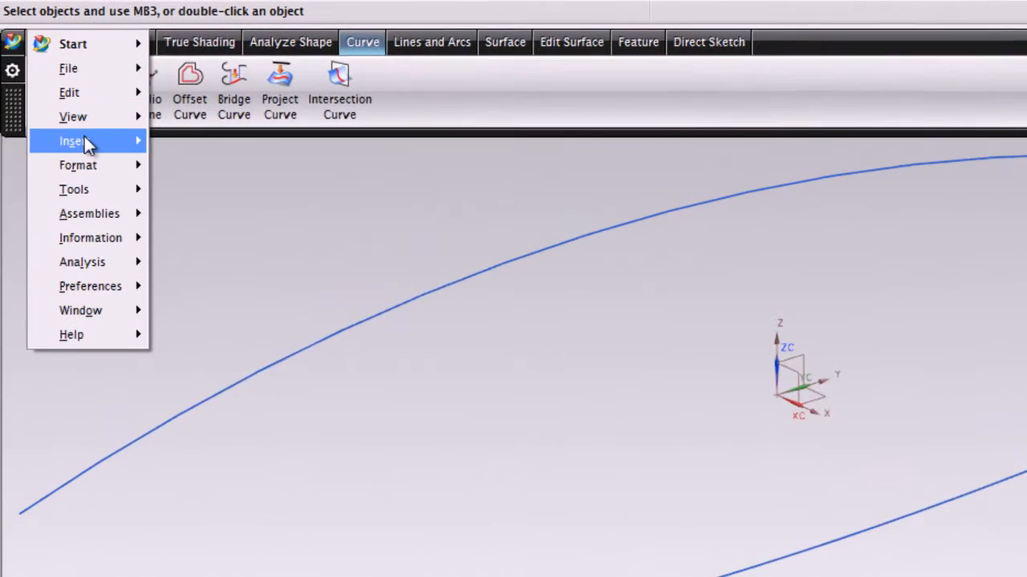
mouse_move(87, 144)
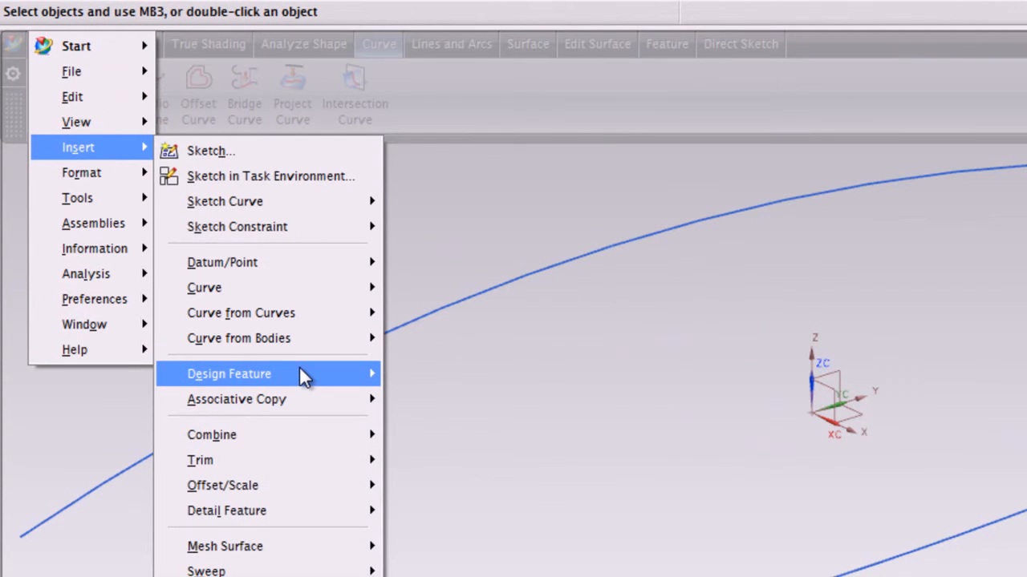
mouse_move(326, 364)
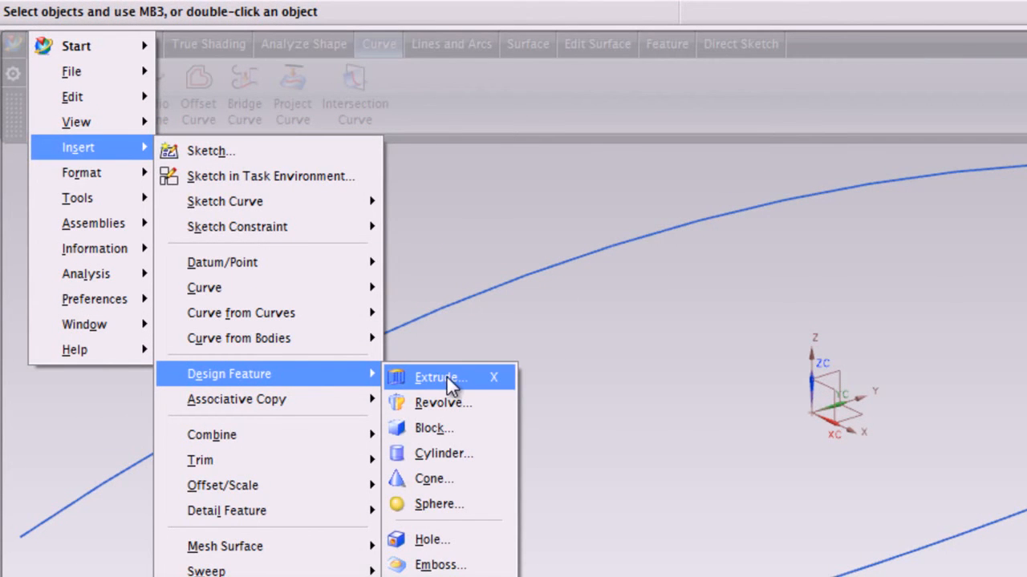
click(811, 305)
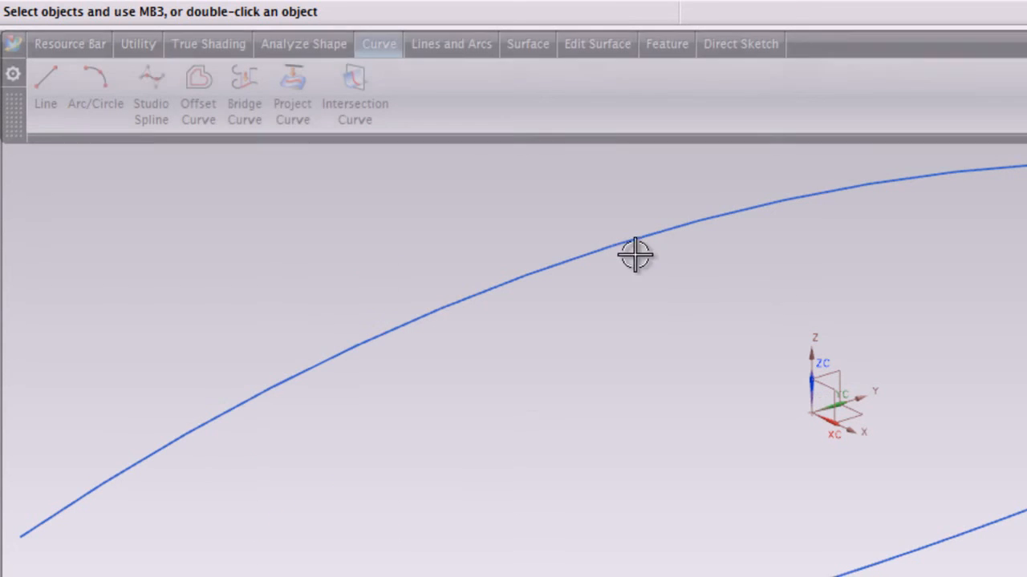
Extrude the spline 10 mm downward along -Z and the arc 10 mm along -X, away from the spline, as surface strips
click(657, 43)
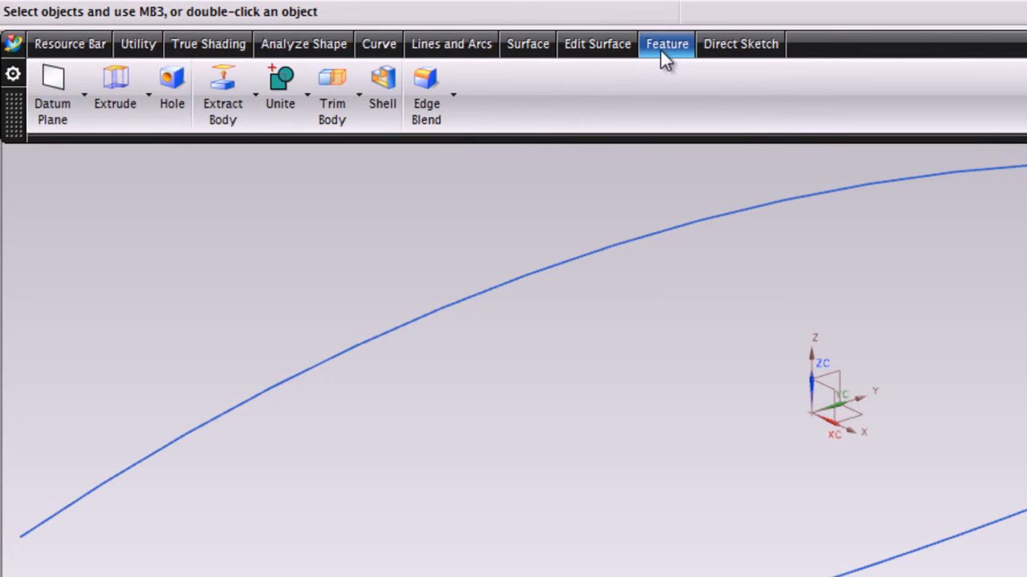
click(111, 89)
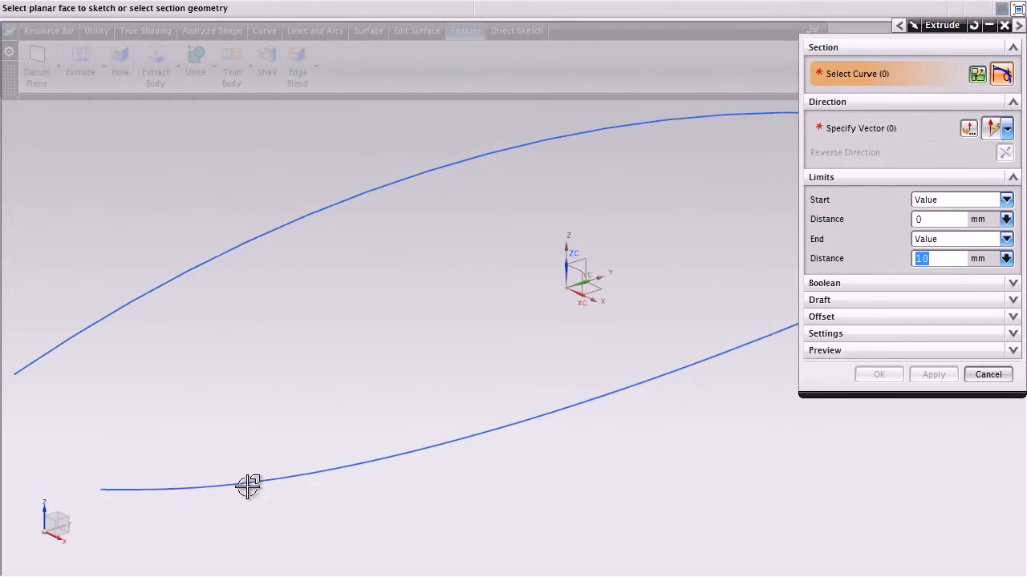
click(246, 479)
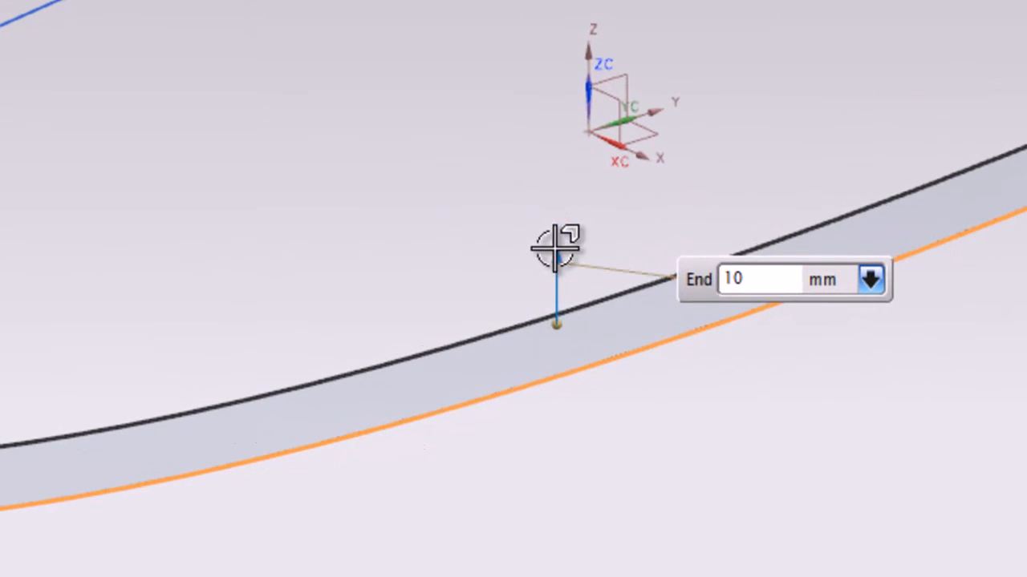
drag(549, 343, 546, 250)
drag(549, 51, 586, 372)
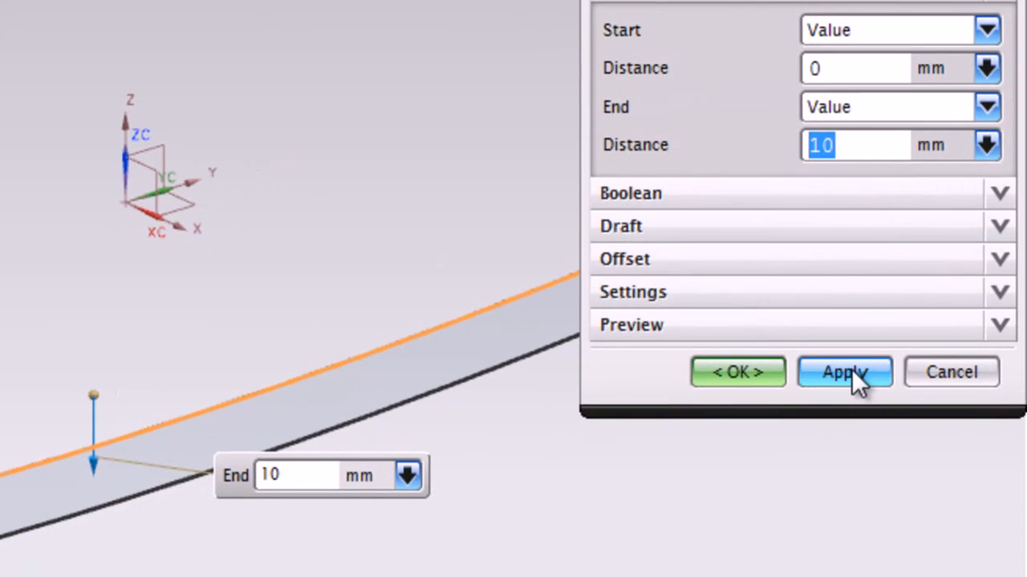
click(850, 371)
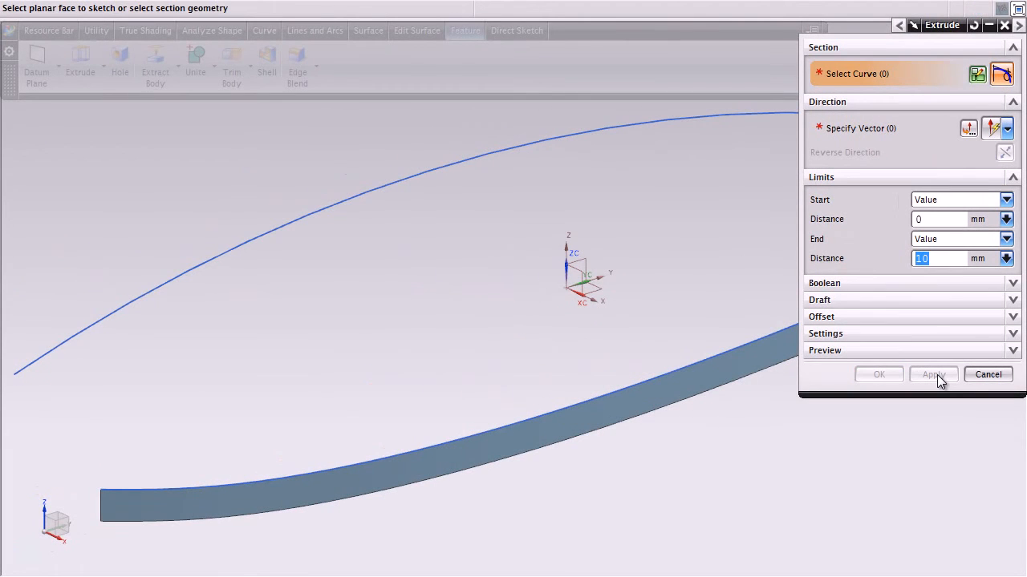
click(316, 216)
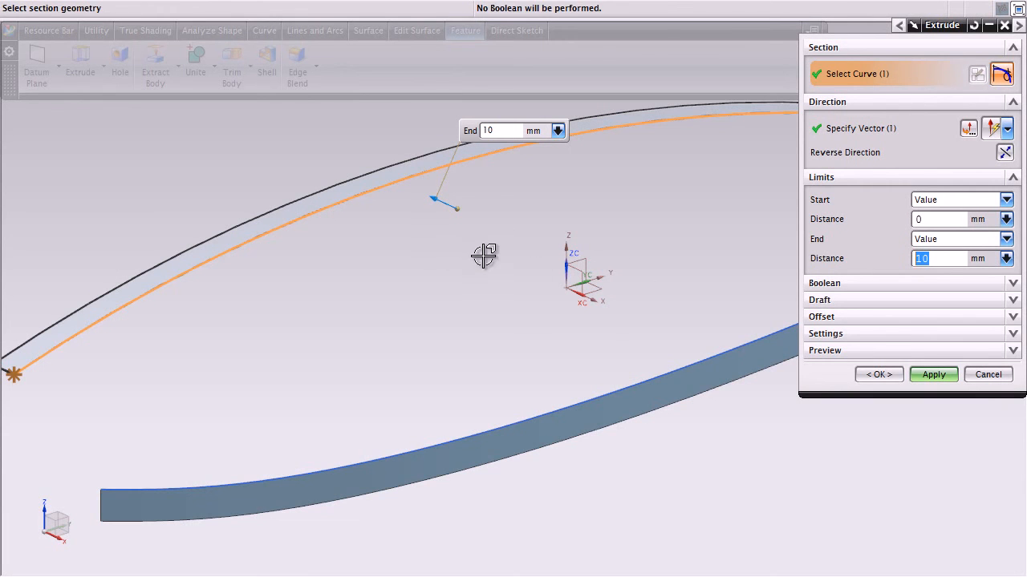
click(881, 374)
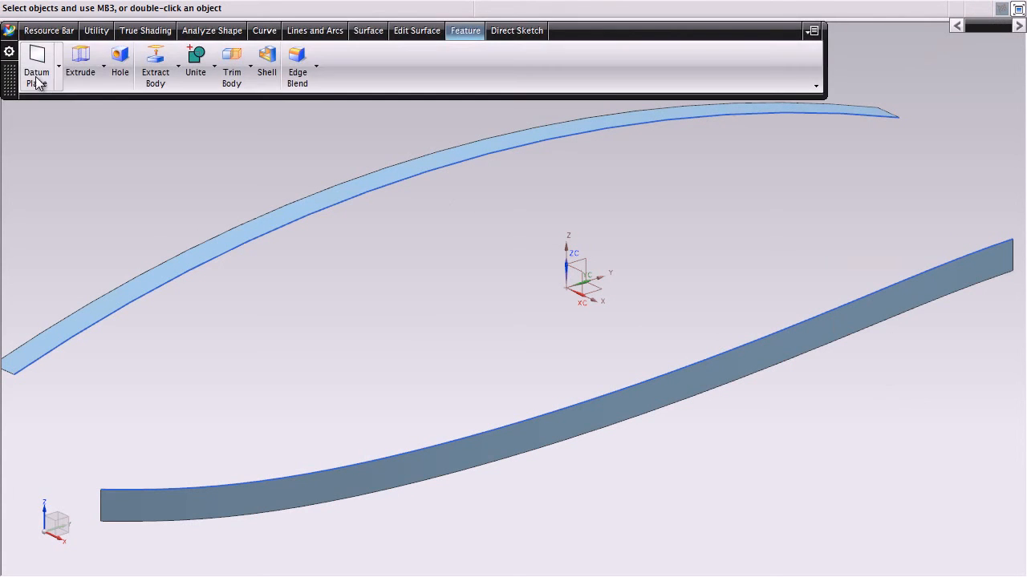
click(10, 31)
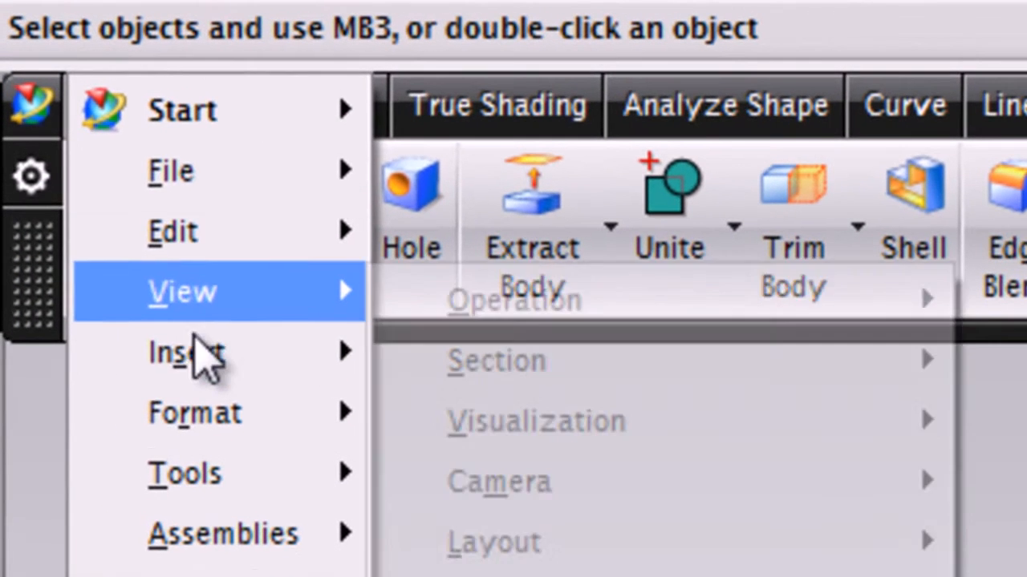
mouse_move(202, 357)
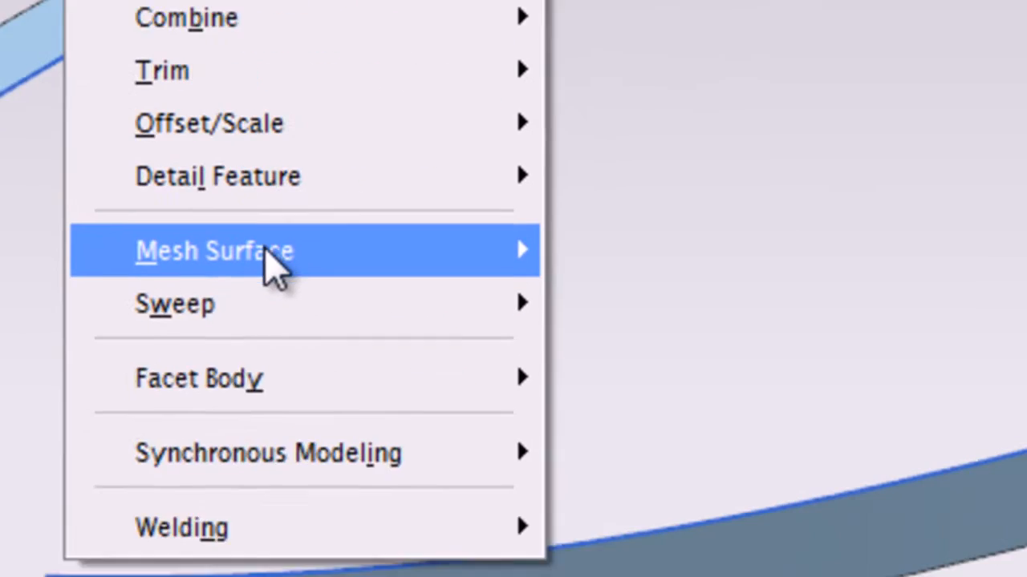
mouse_move(275, 265)
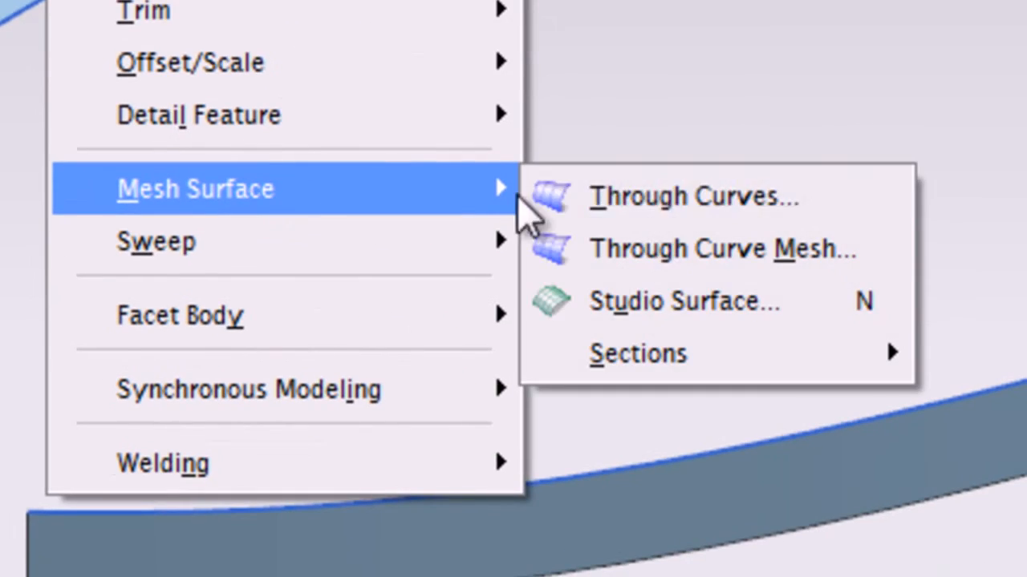
mouse_move(720, 430)
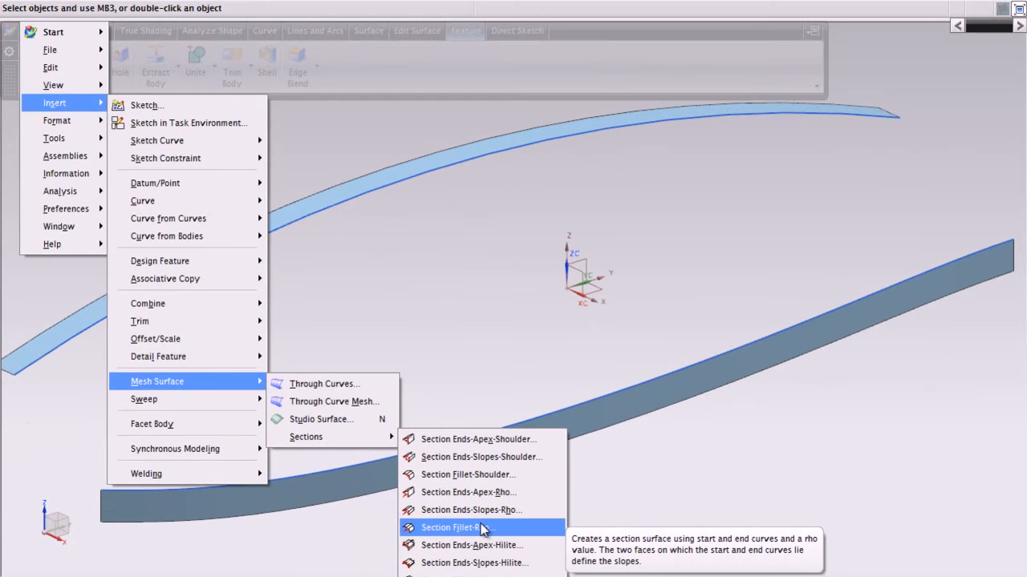
click(490, 506)
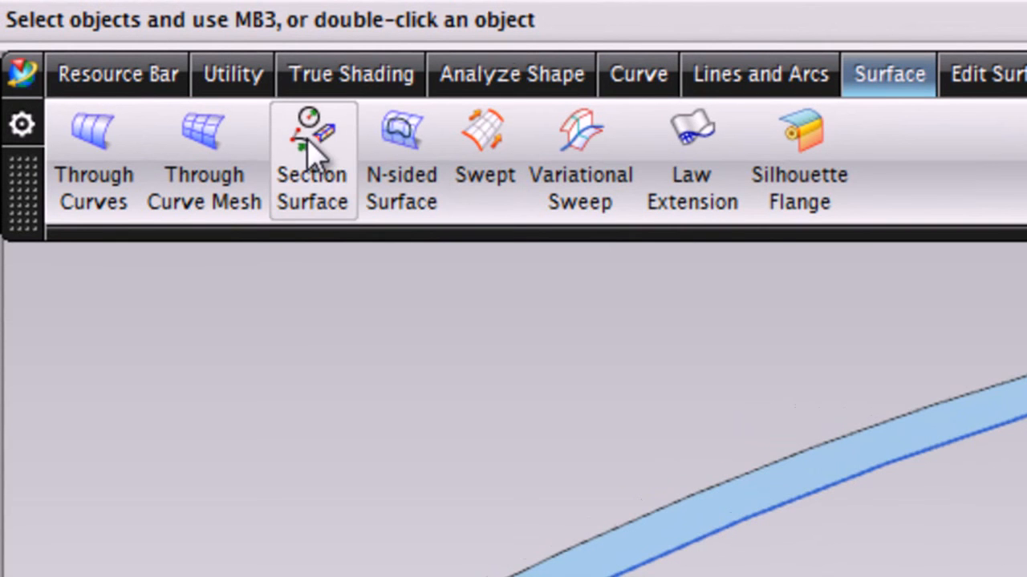
Start a Section Surface of type Fillet-Rho with the arc as start guide and the spline as end guide
click(307, 160)
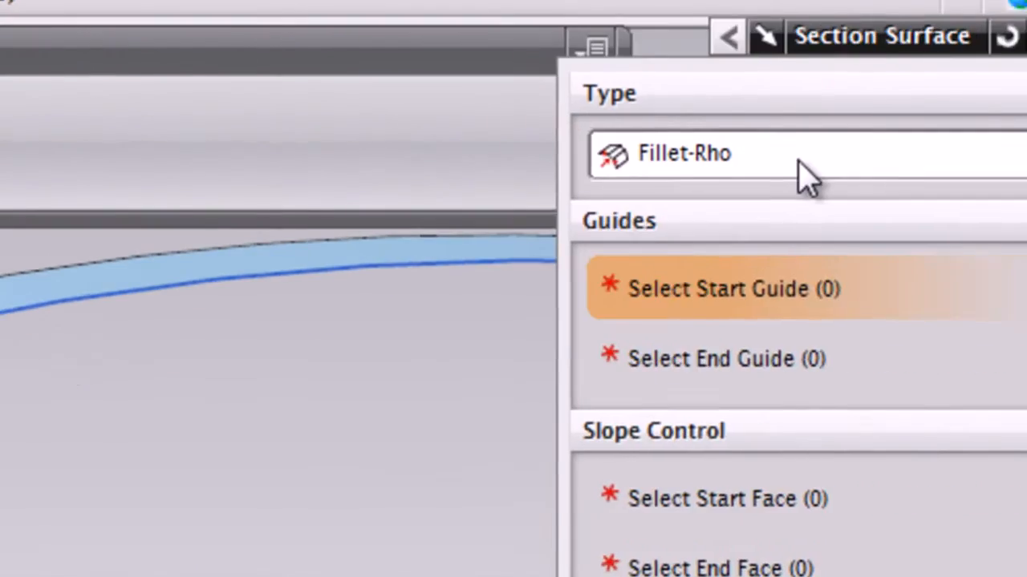
click(799, 160)
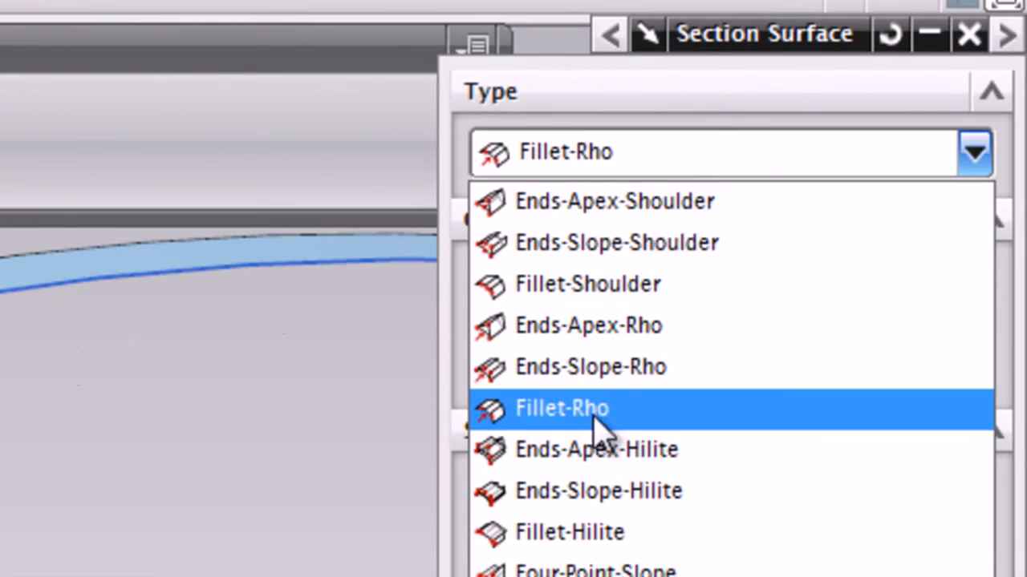
click(716, 410)
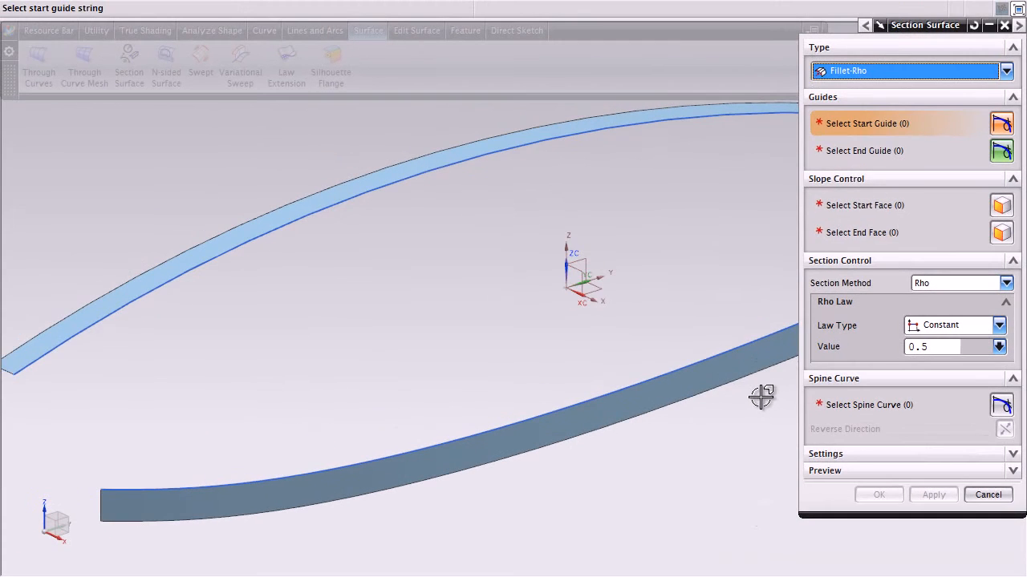
click(326, 212)
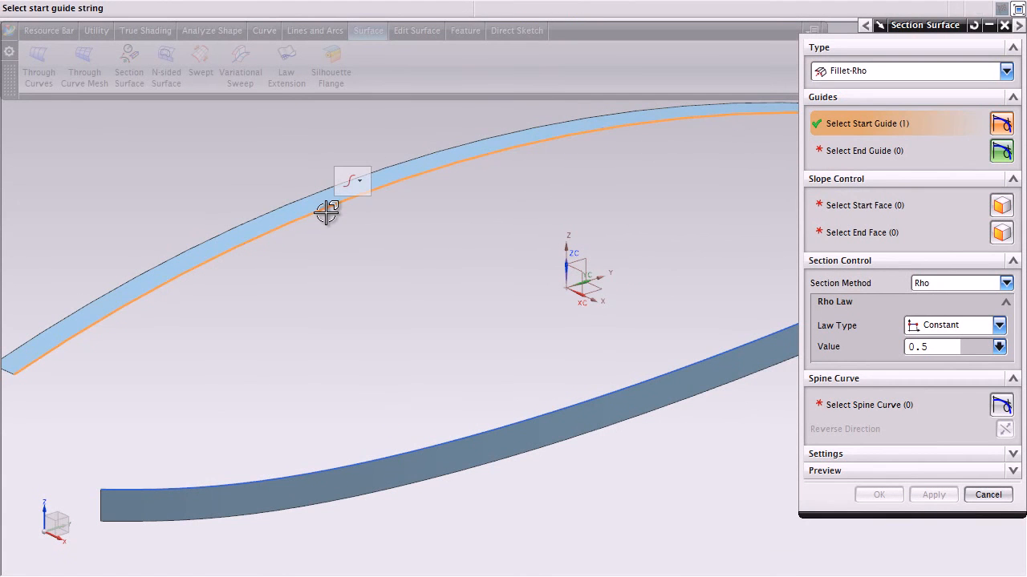
middle_click(381, 241)
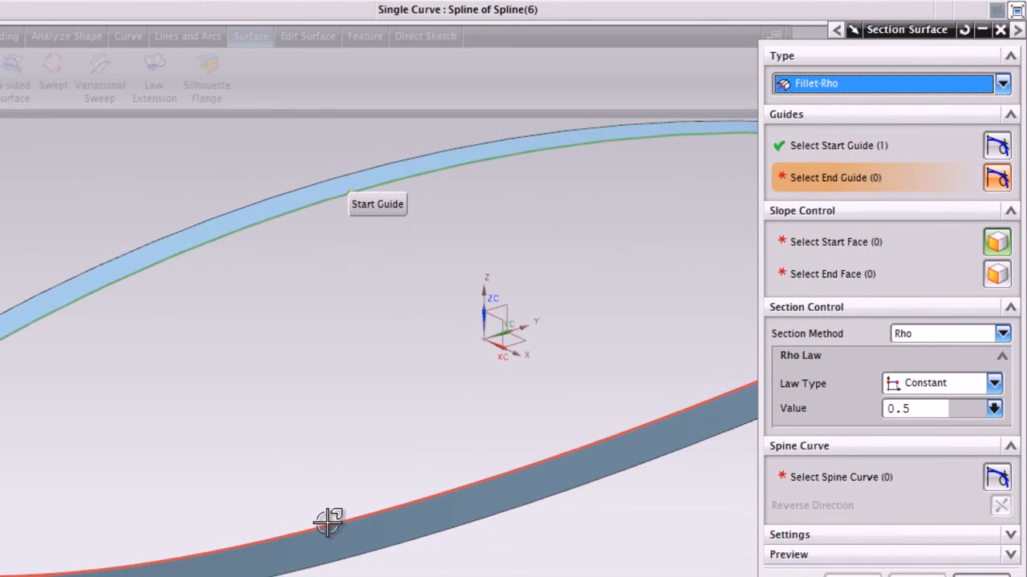
click(329, 521)
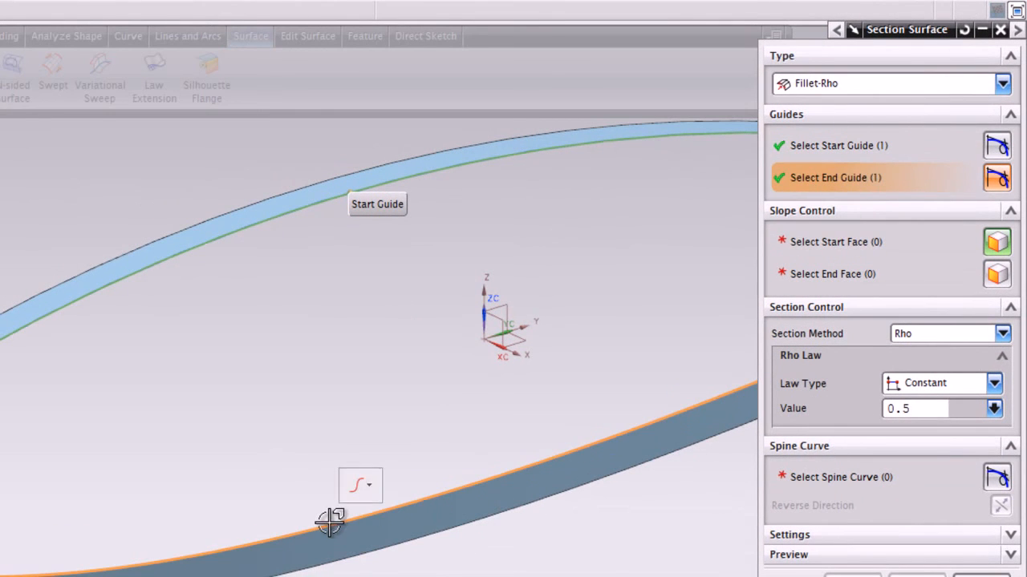
middle_click(320, 432)
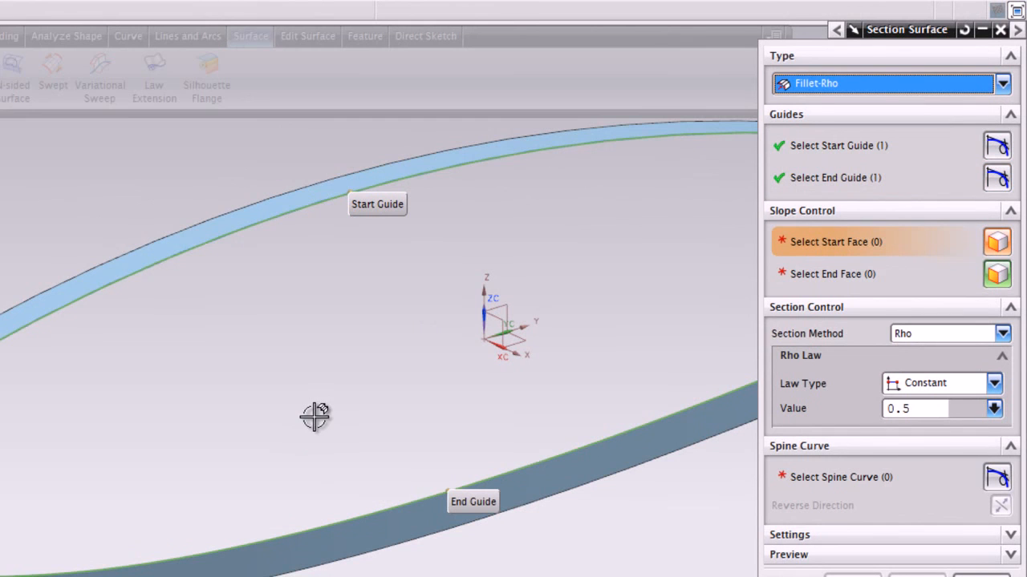
Assign the arc's extruded strip as start face, the spline's strip as end face, and the spline as spine curve
click(149, 251)
middle_click(238, 328)
click(394, 550)
middle_click(328, 413)
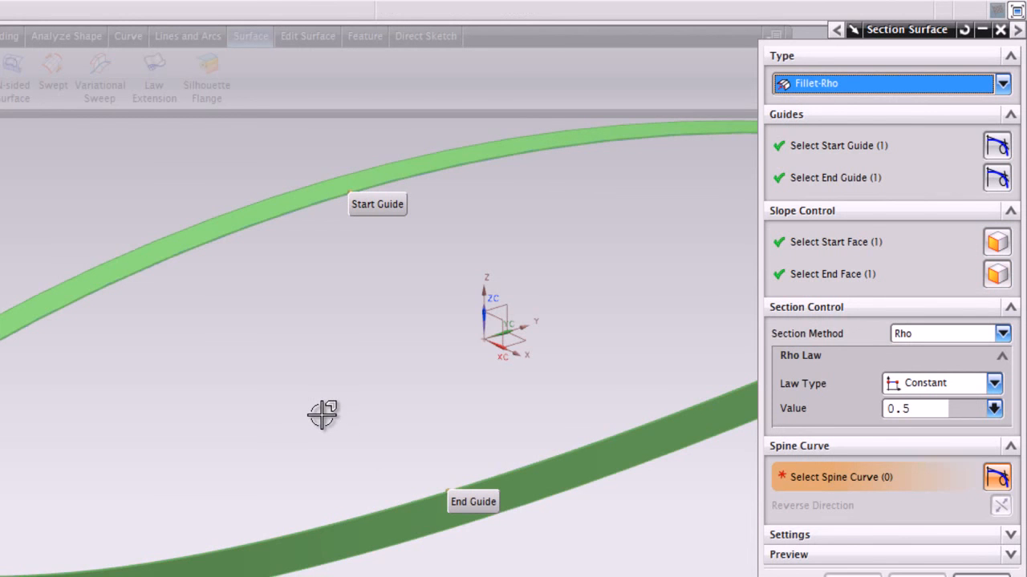
click(368, 509)
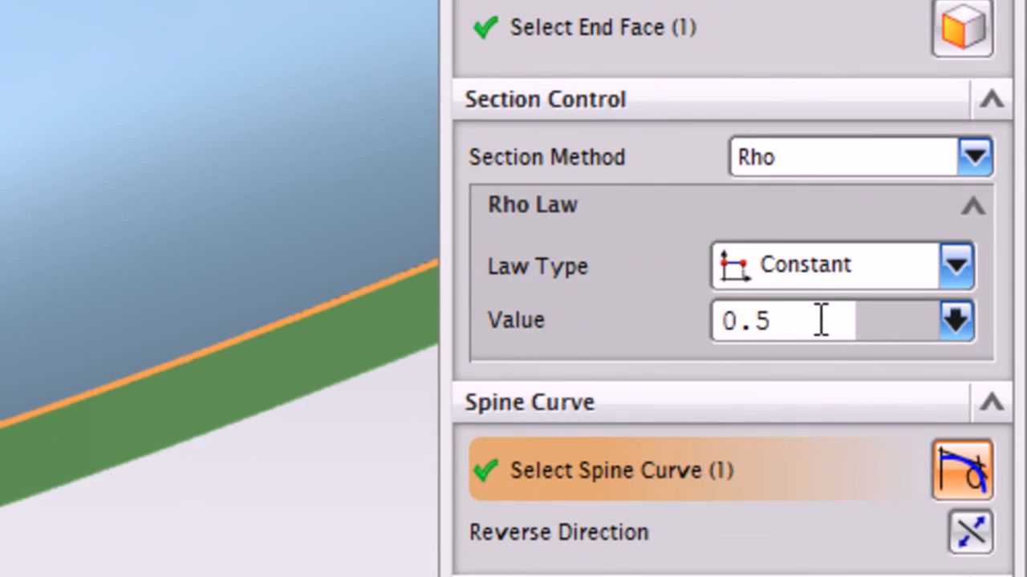
Set the constant rho value to 0.6 and create the section surface
drag(822, 320, 662, 313)
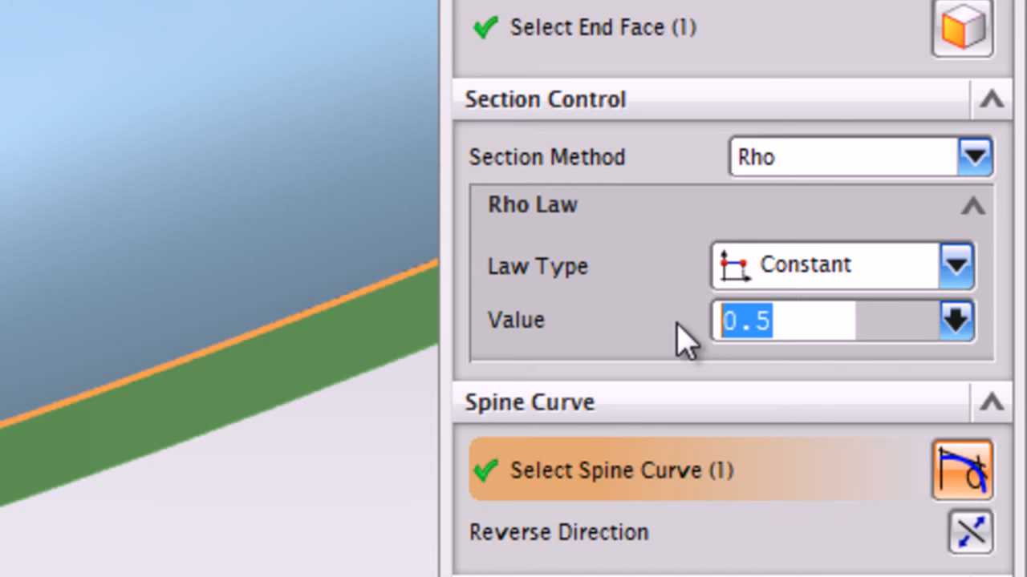
text(.6)
key(Return)
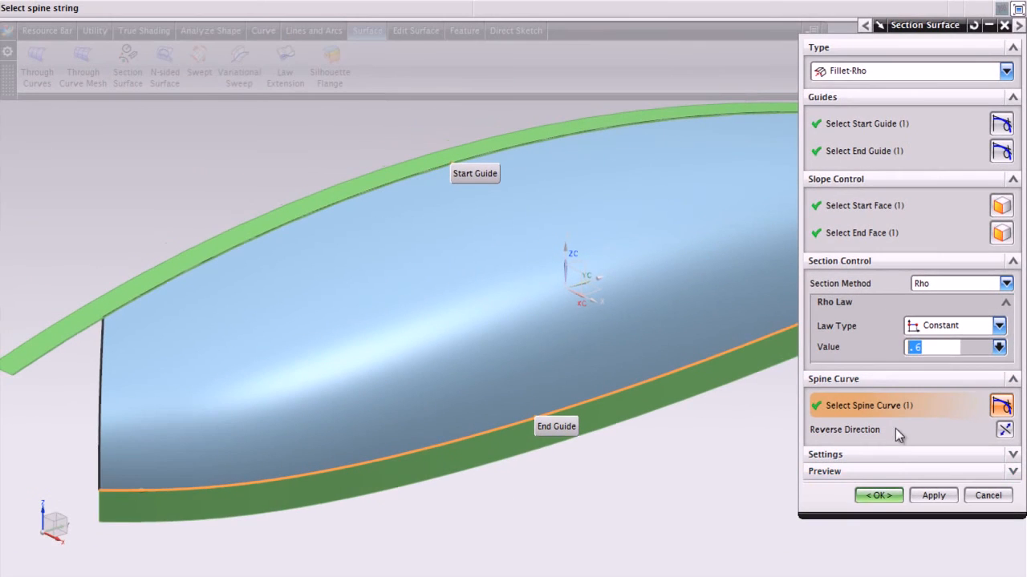
click(879, 496)
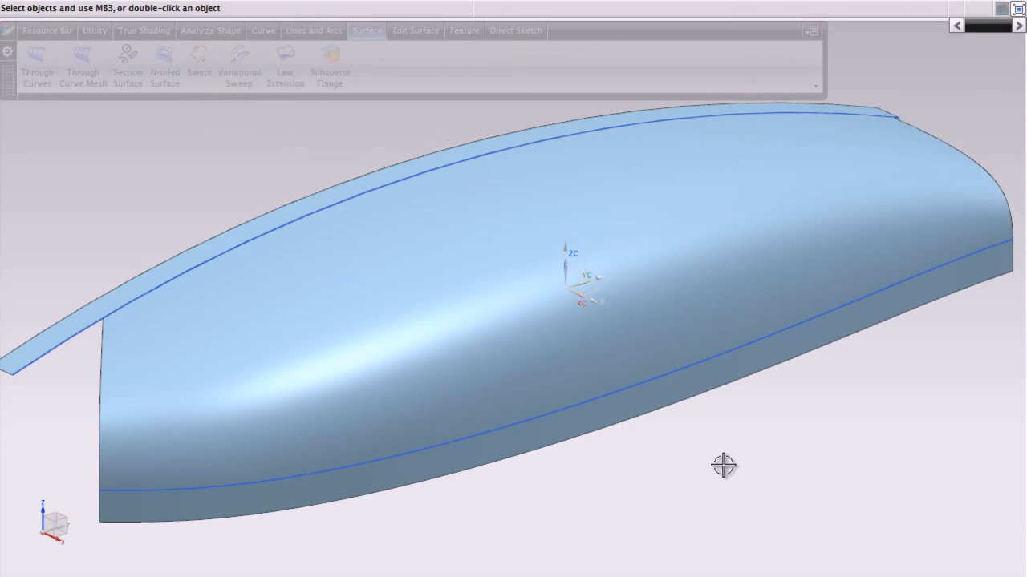